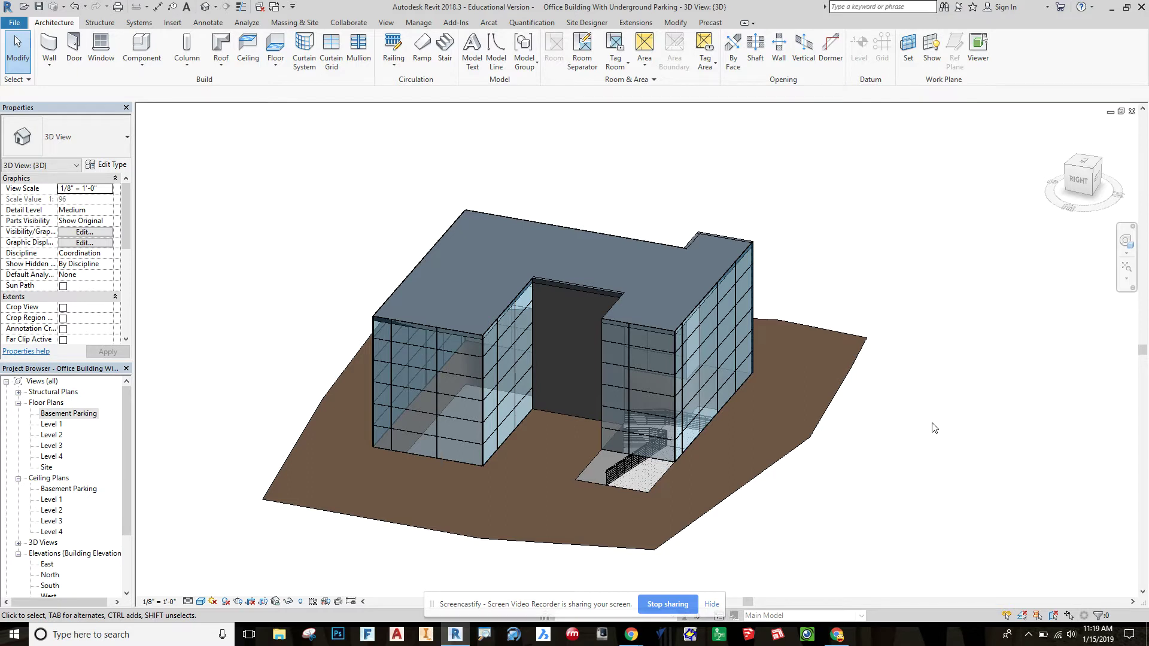
Step: Select the sunken excavation pad (Pad 1) beneath the building model group
left_click(673, 336)
left_click(977, 419)
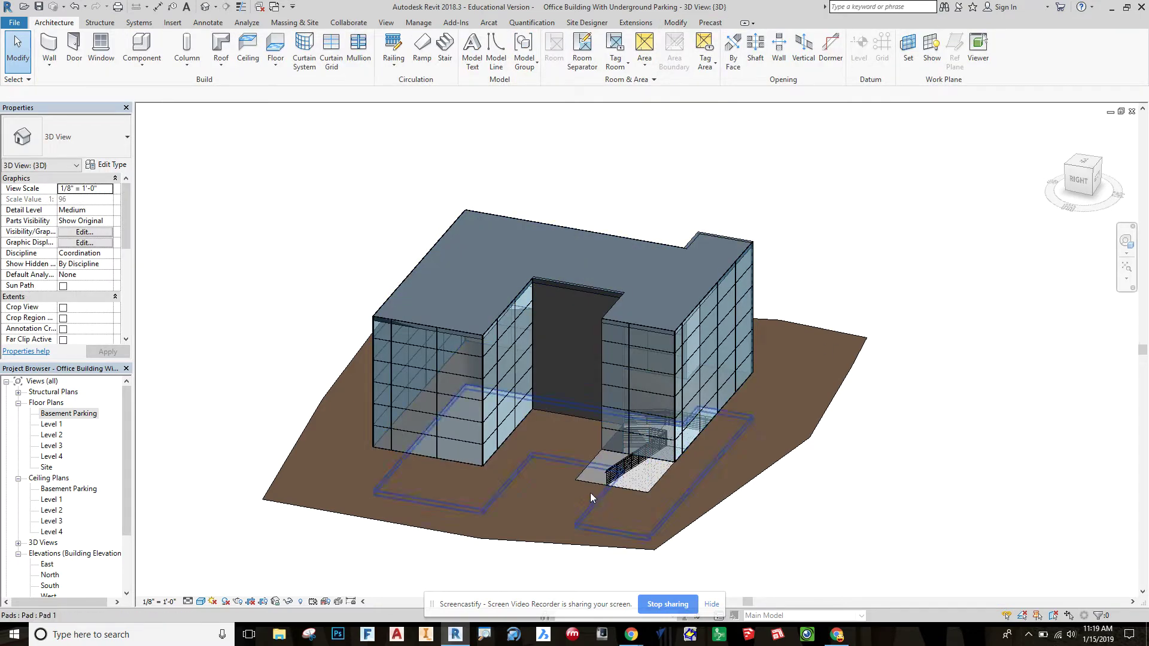
left_click(605, 530)
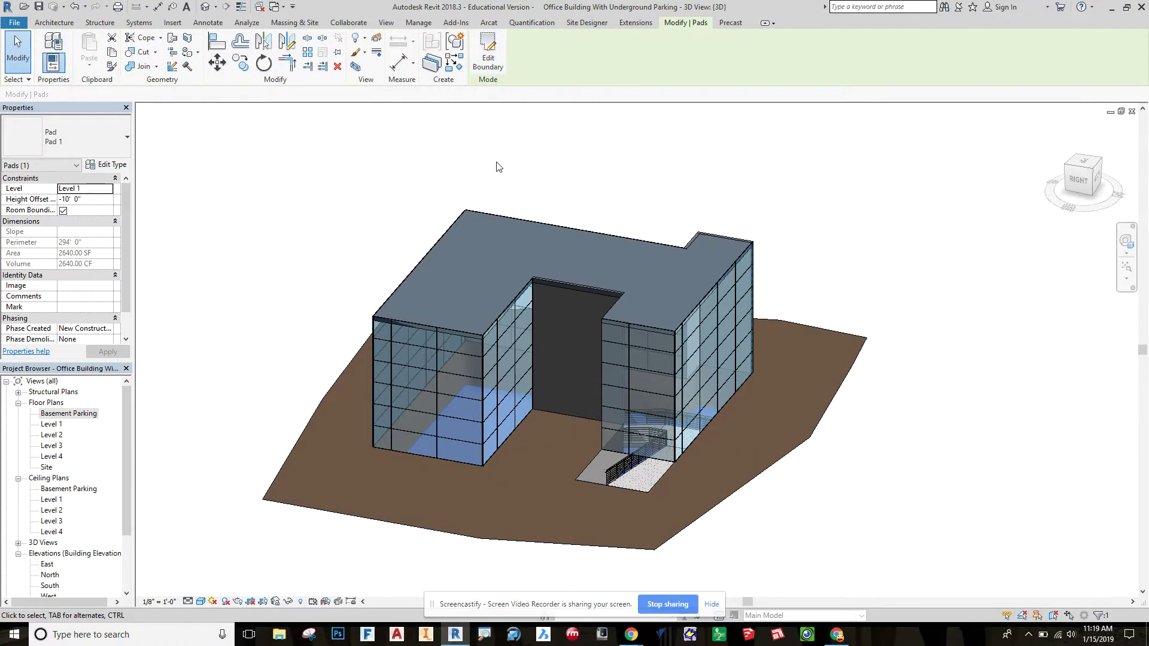
Step: Edit Pad 1's boundary, review its right sketch line in the Site plan, and finish
left_click(488, 55)
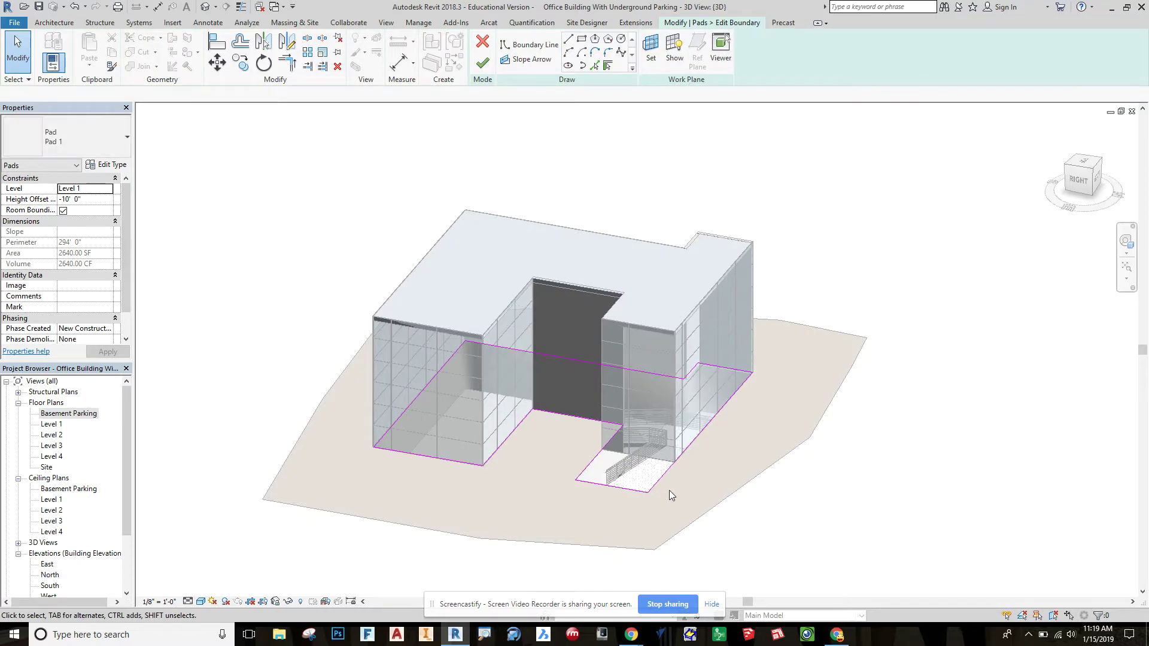
scroll(628, 480, "up", 3)
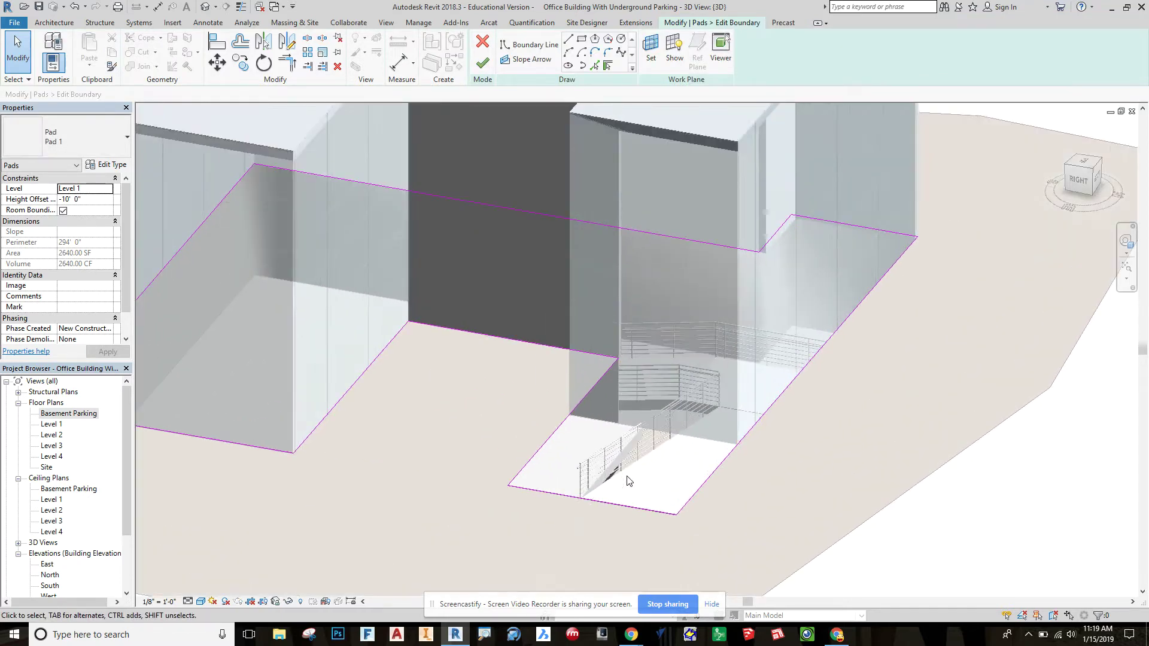
scroll(627, 480, "up", 2)
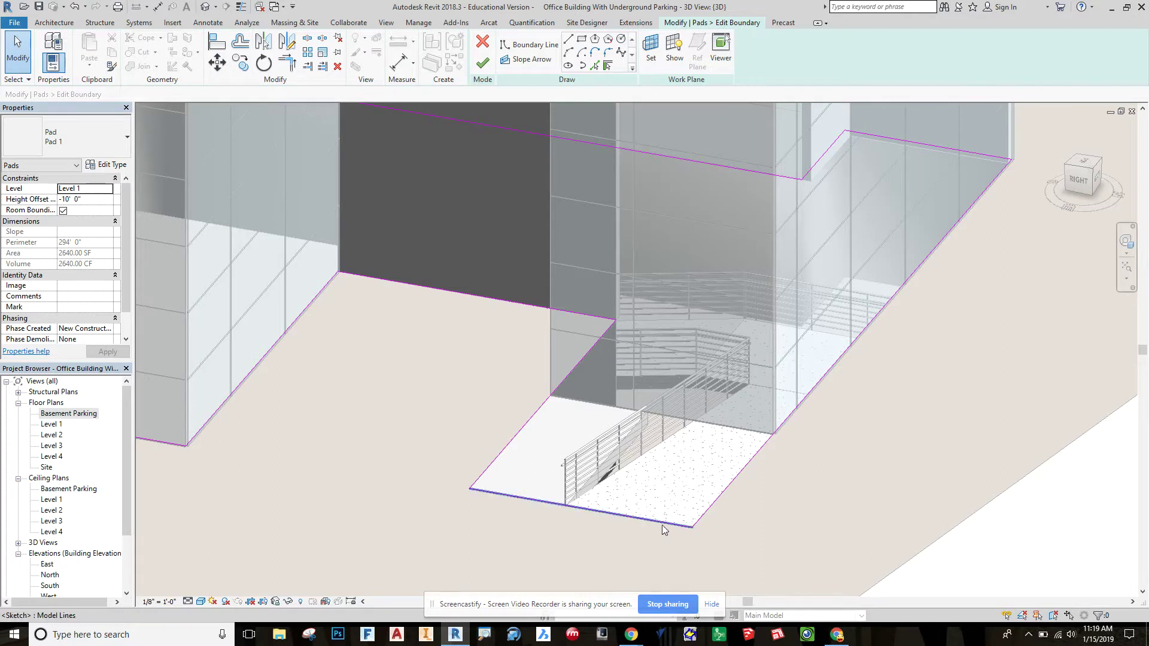
double_click(48, 467)
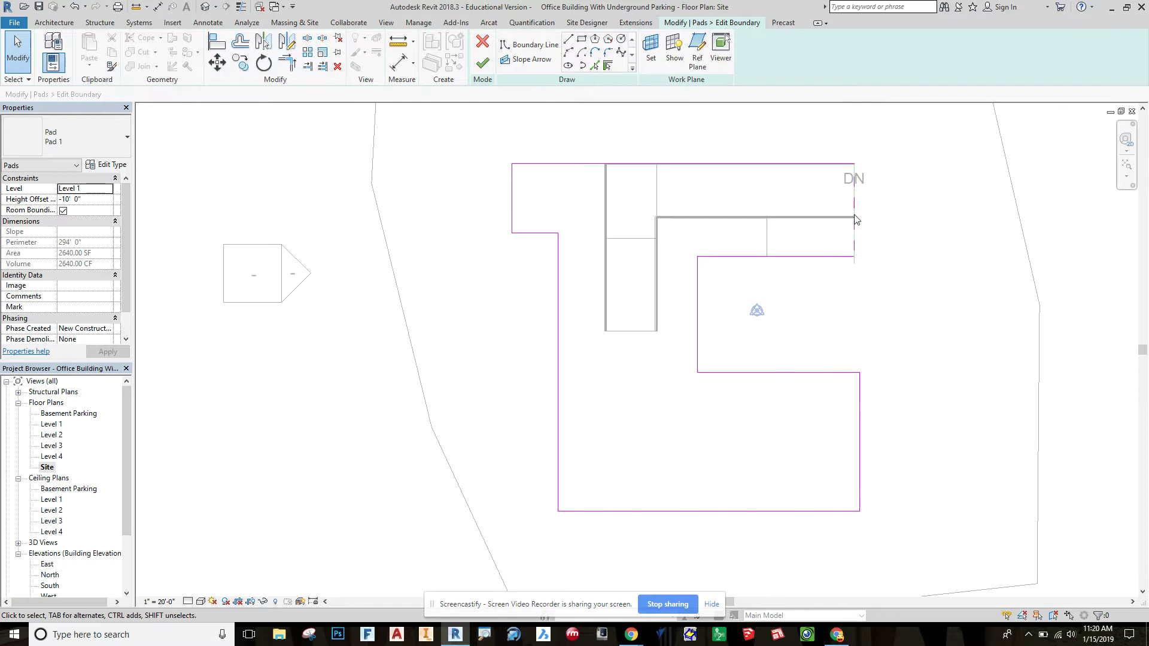
left_click(855, 240)
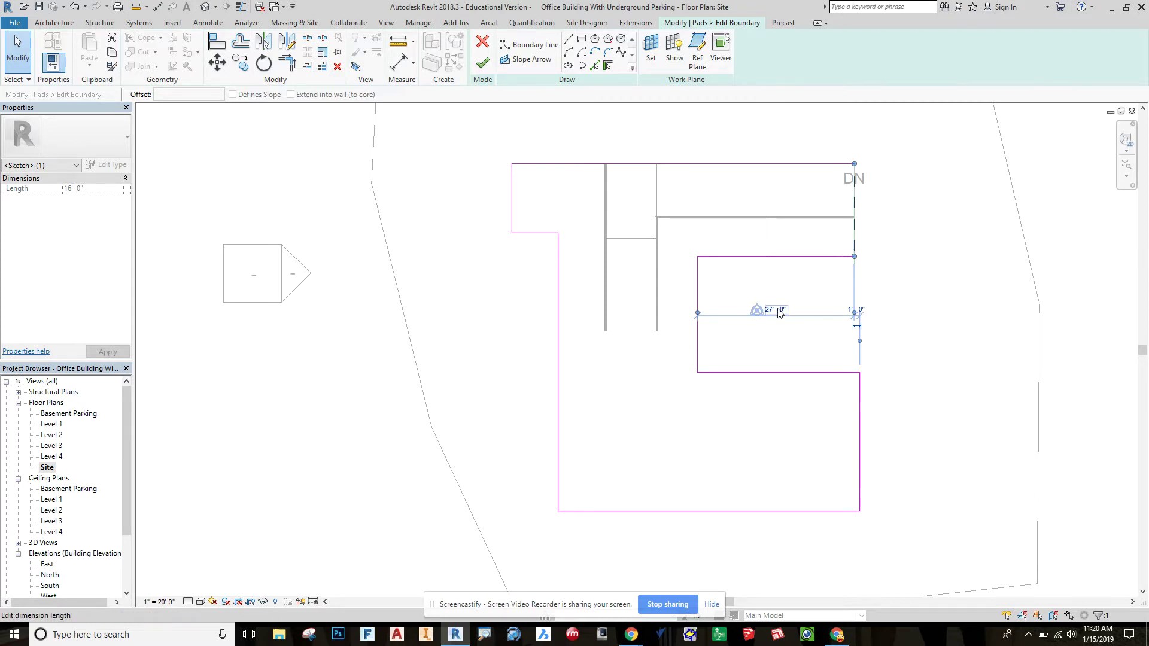
left_click(966, 279)
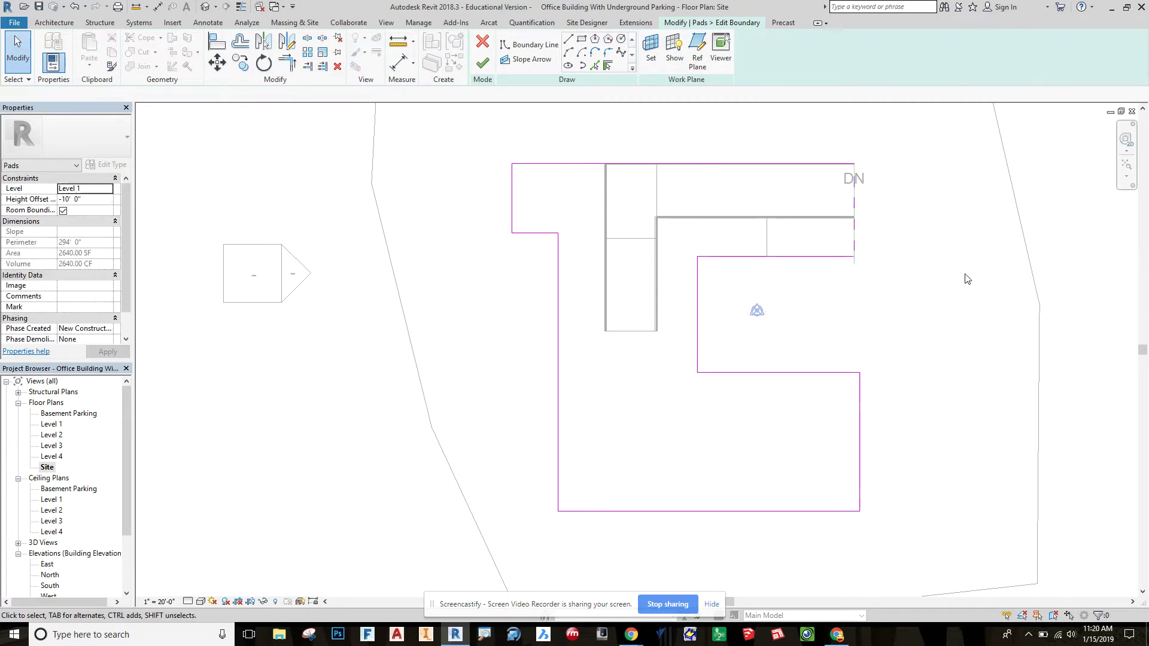
left_click(482, 63)
Step: Open the Level 1 plan and inspect the 104.30 SF Generic 12" floor beside the ramp
left_click(54, 22)
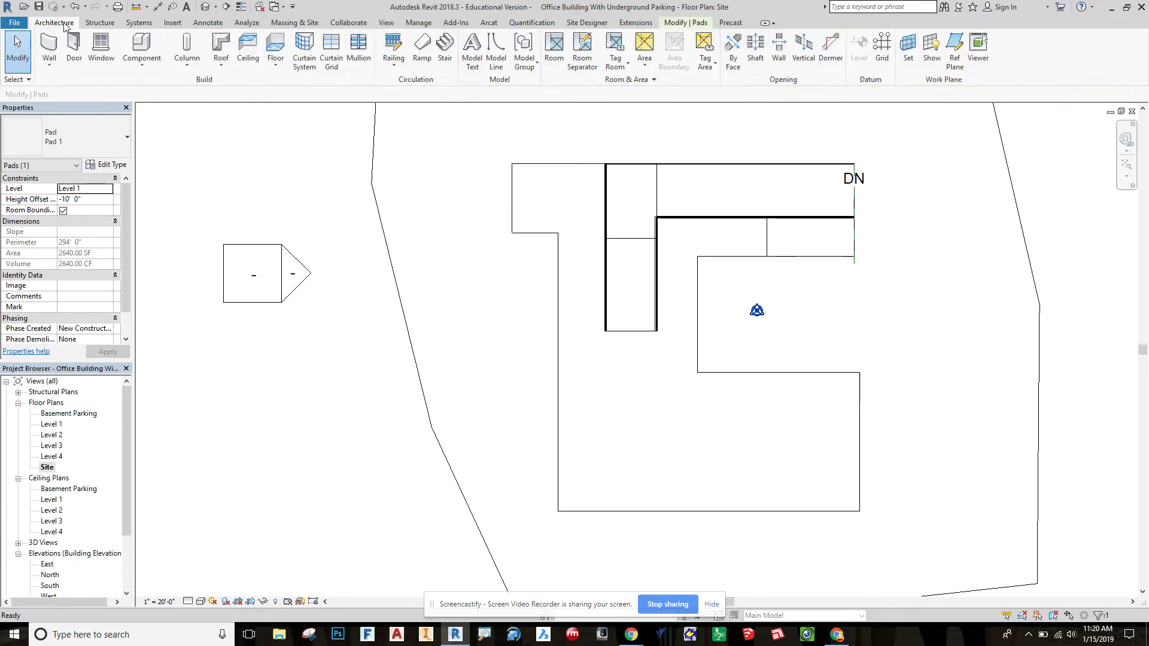
left_click(958, 54)
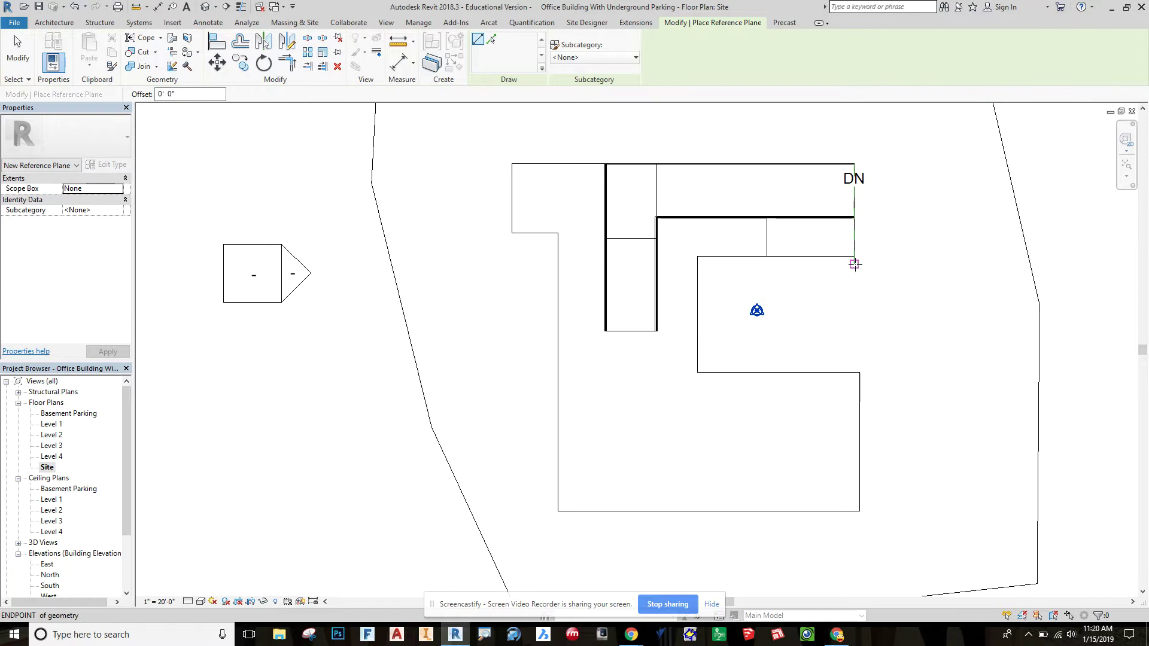
key("Escape")
key("Escape")
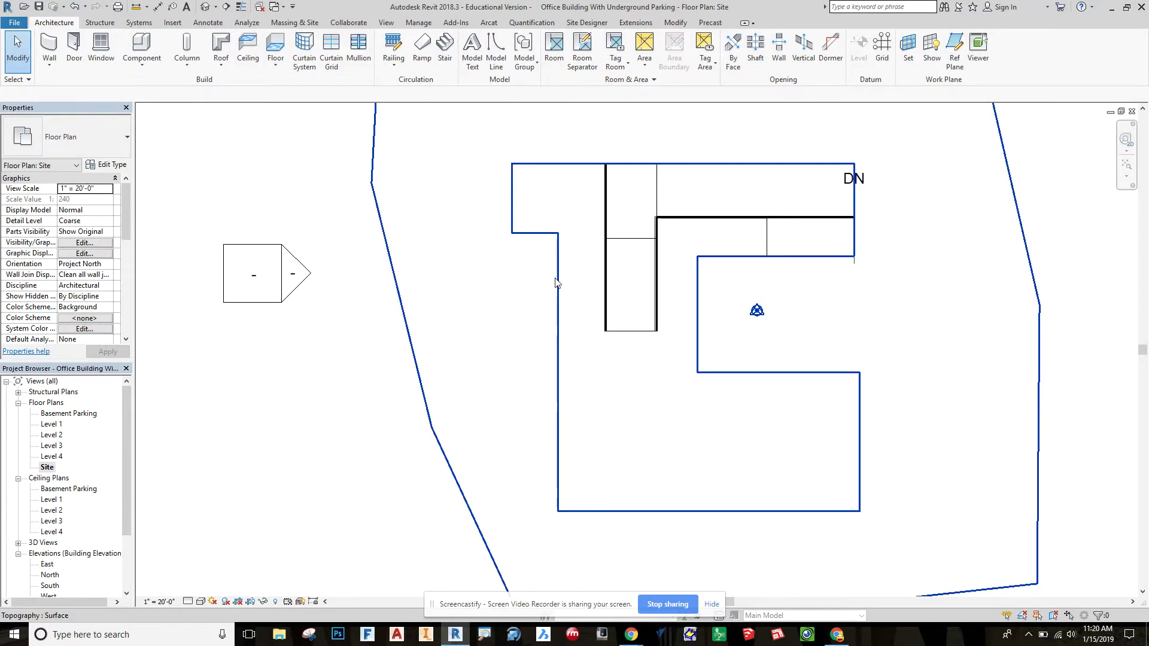
left_click(44, 425)
double_click(44, 425)
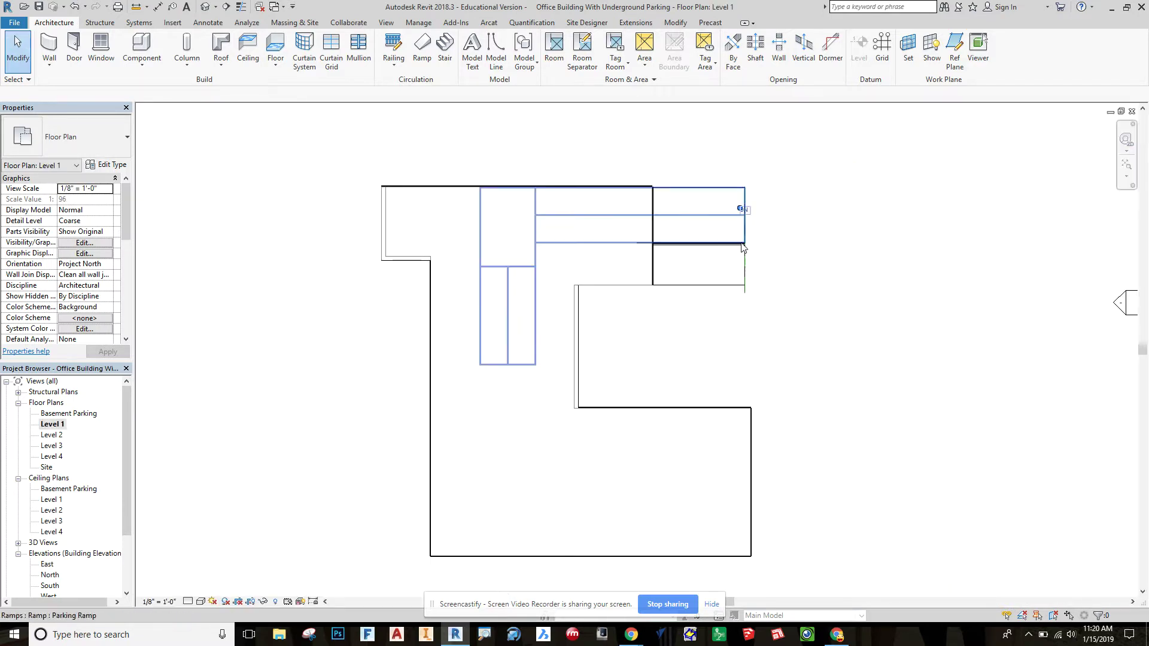
left_click(745, 295)
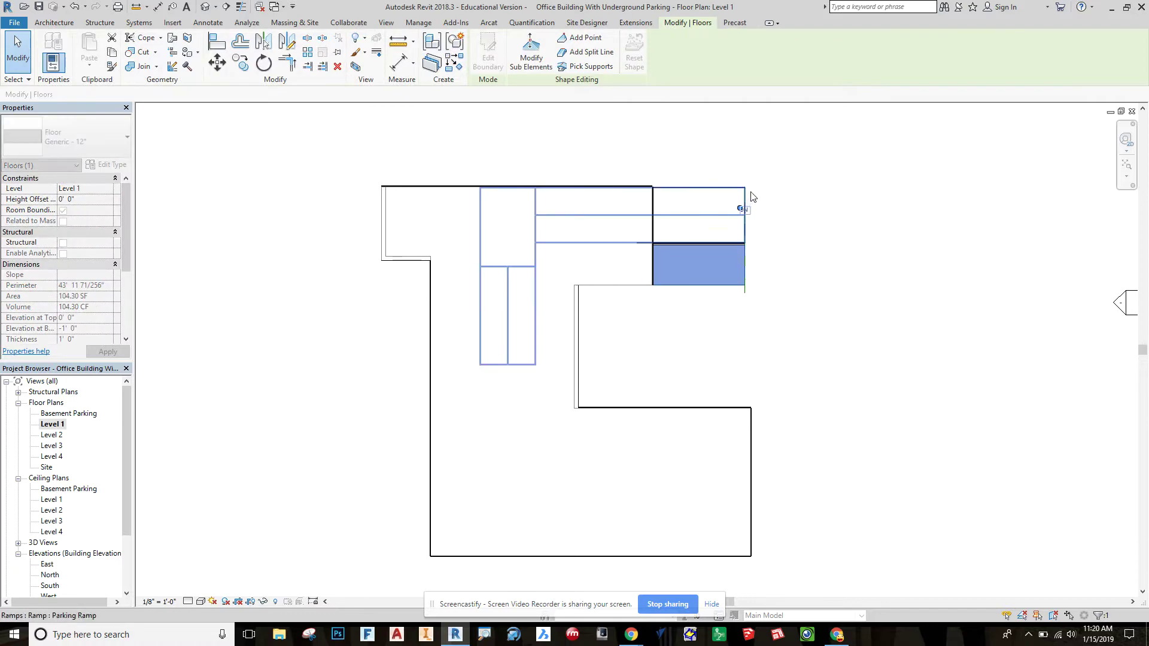
key("Escape")
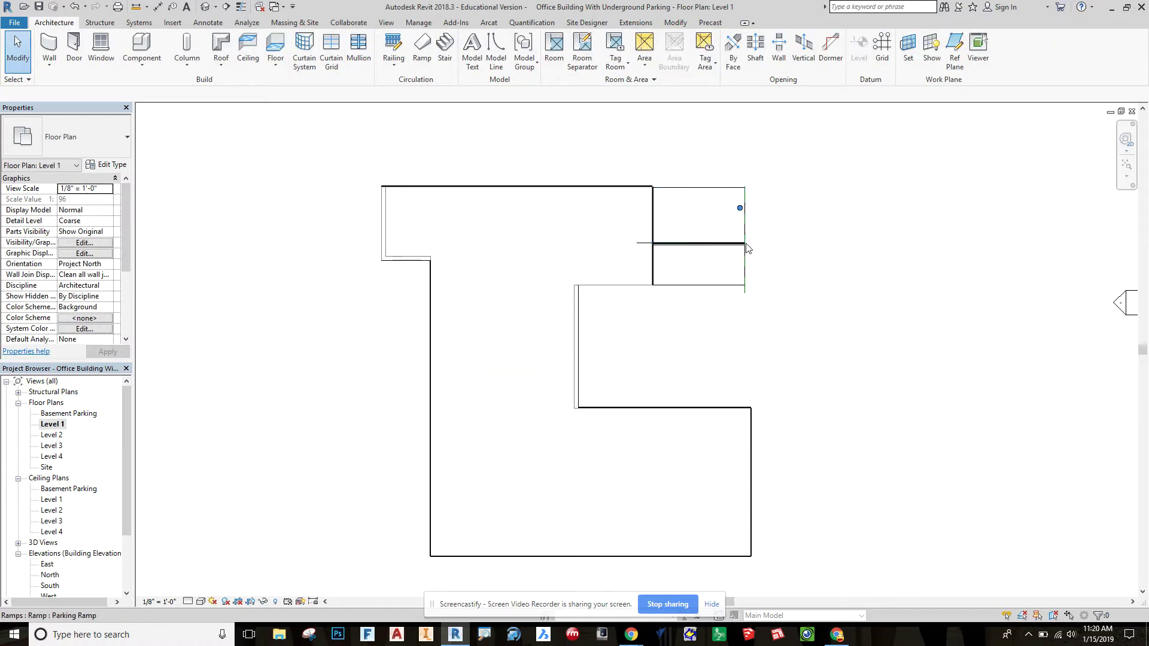
Step: Orbit the default 3D view around the ramp and select the 9' 0" parking ramp
left_click(205, 8)
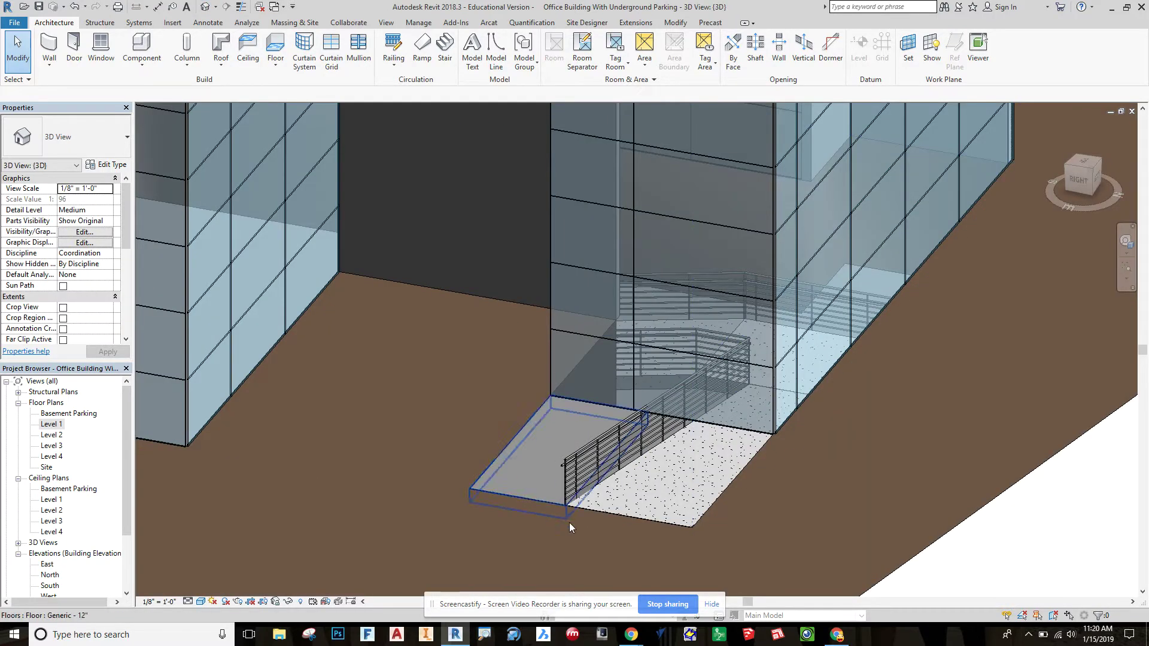
middle_click_drag(529, 492, 799, 355, "shift")
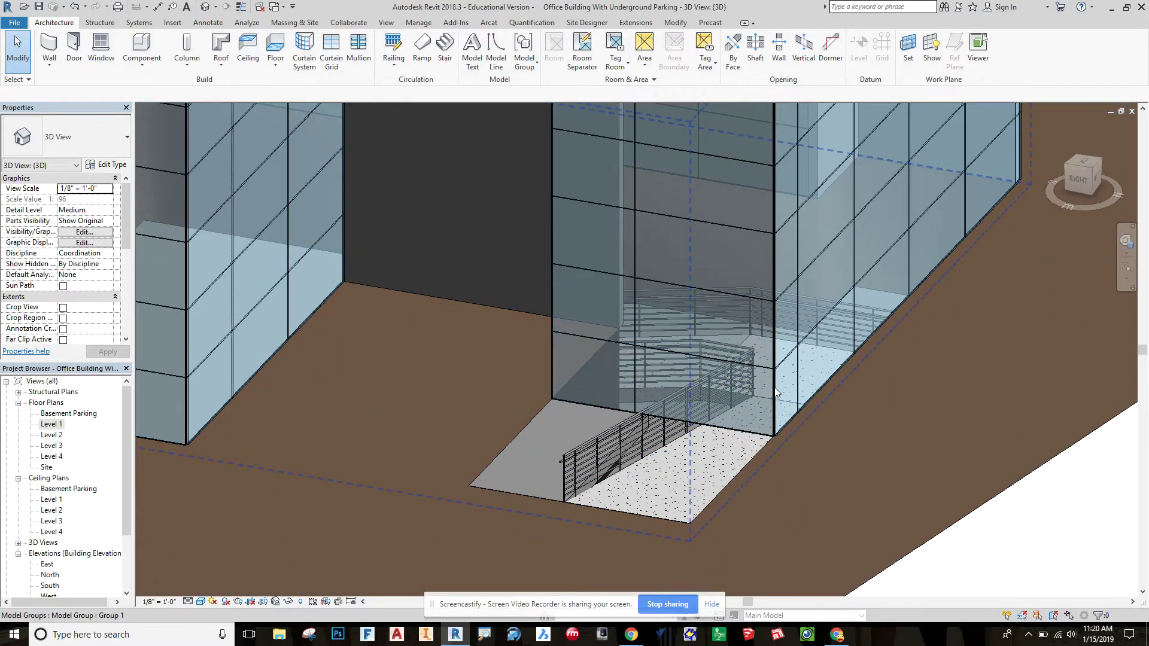
middle_click_drag(777, 393, 623, 312, "shift")
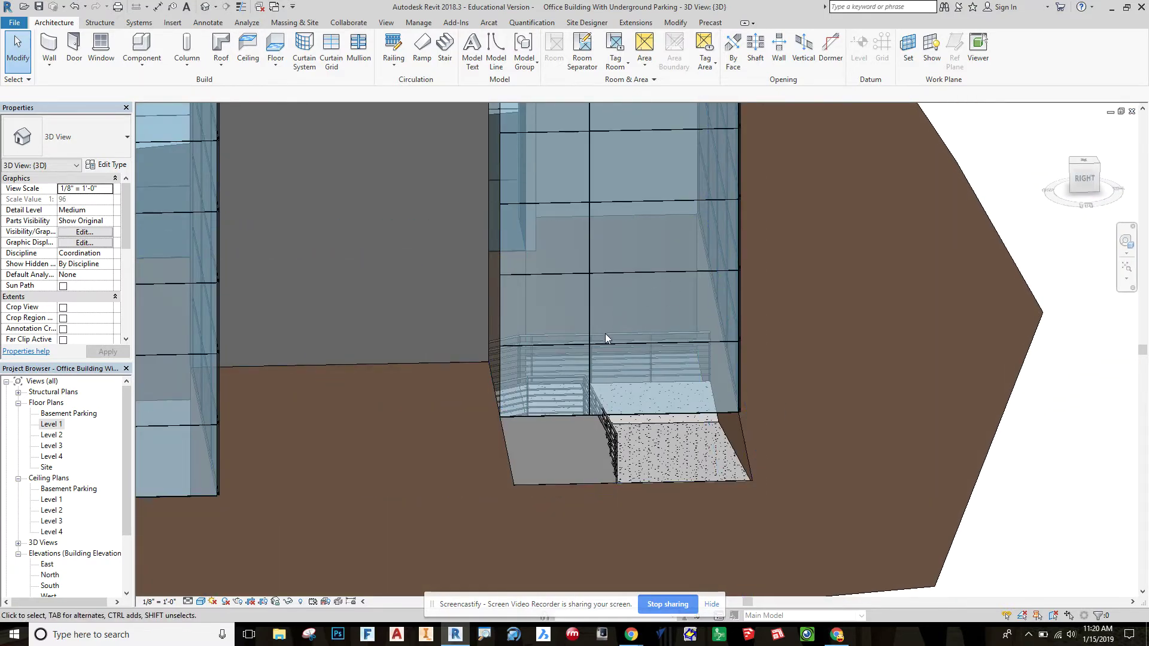
middle_click_drag(607, 338, 650, 417, "shift")
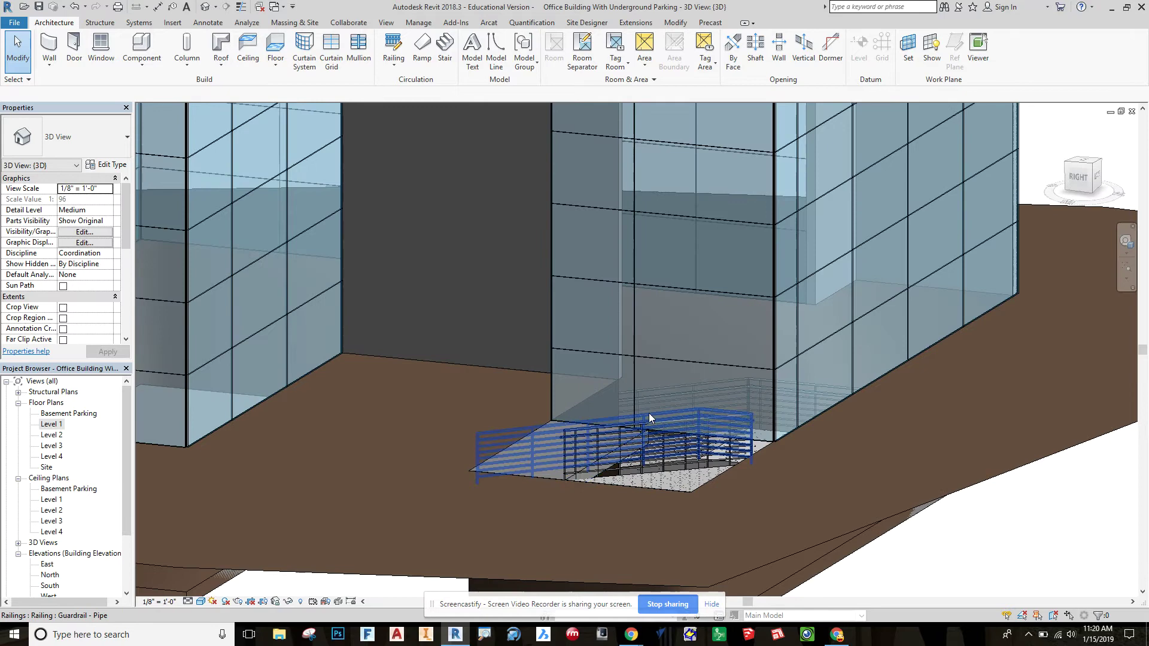
middle_click_drag(714, 476, 744, 502, "shift")
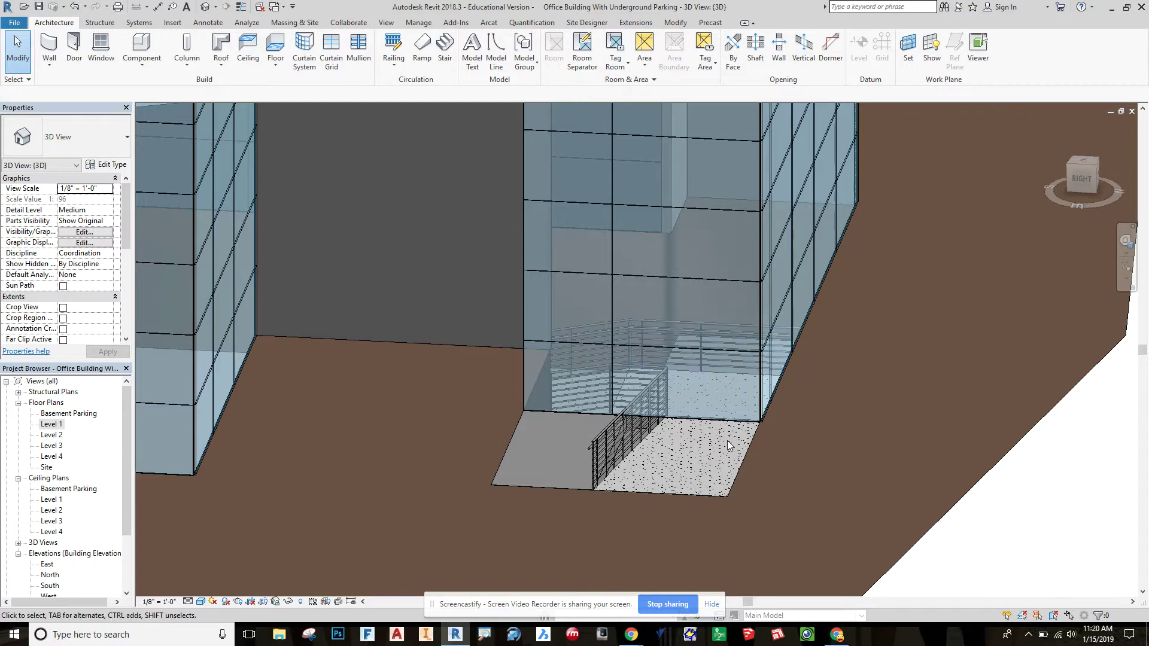
left_click(644, 462)
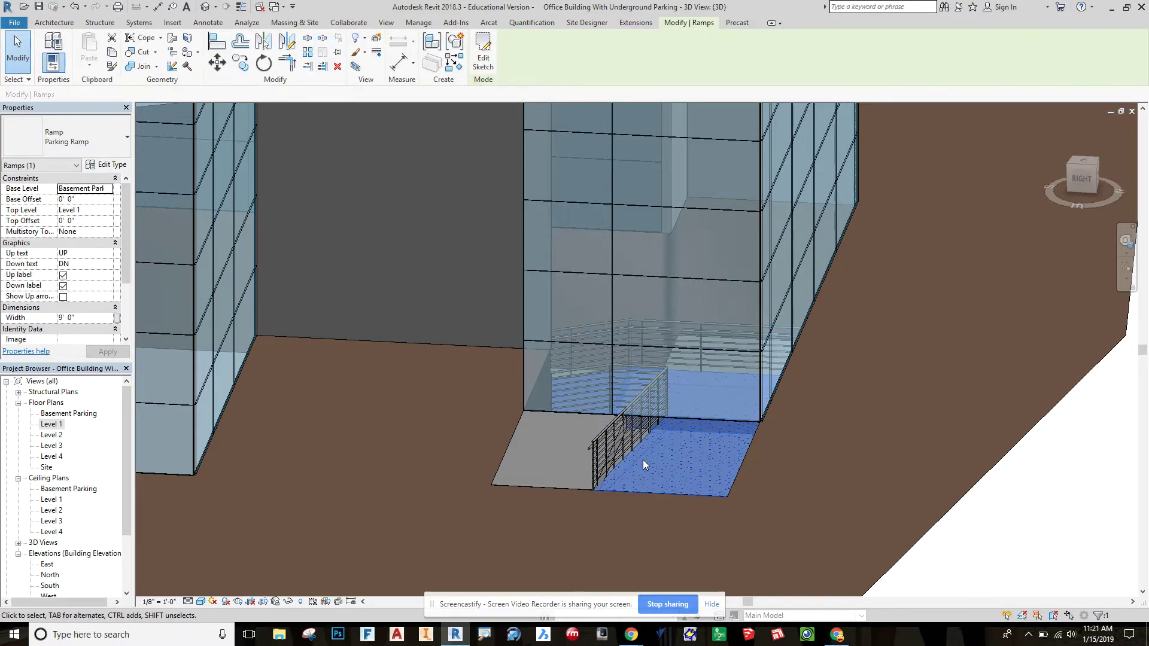
Step: Check the 12.5% parking ramp slope and the rise/run calculator in Chrome, then return to Revit
left_click(837, 638)
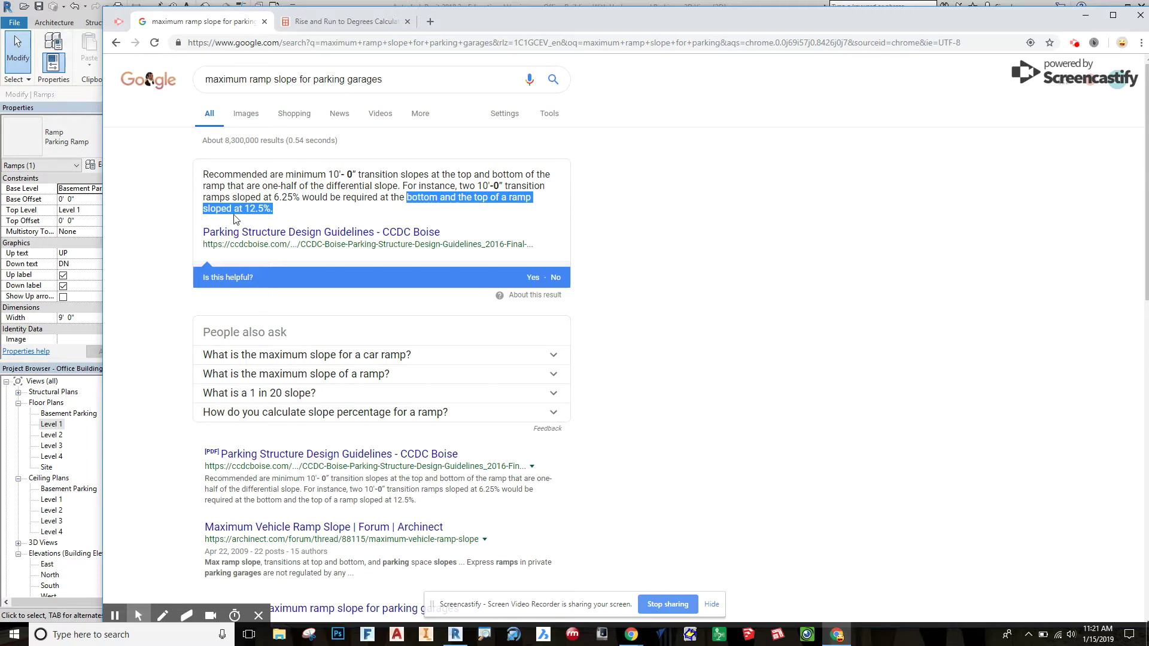
left_click(249, 211)
left_click_drag(245, 209, 264, 209)
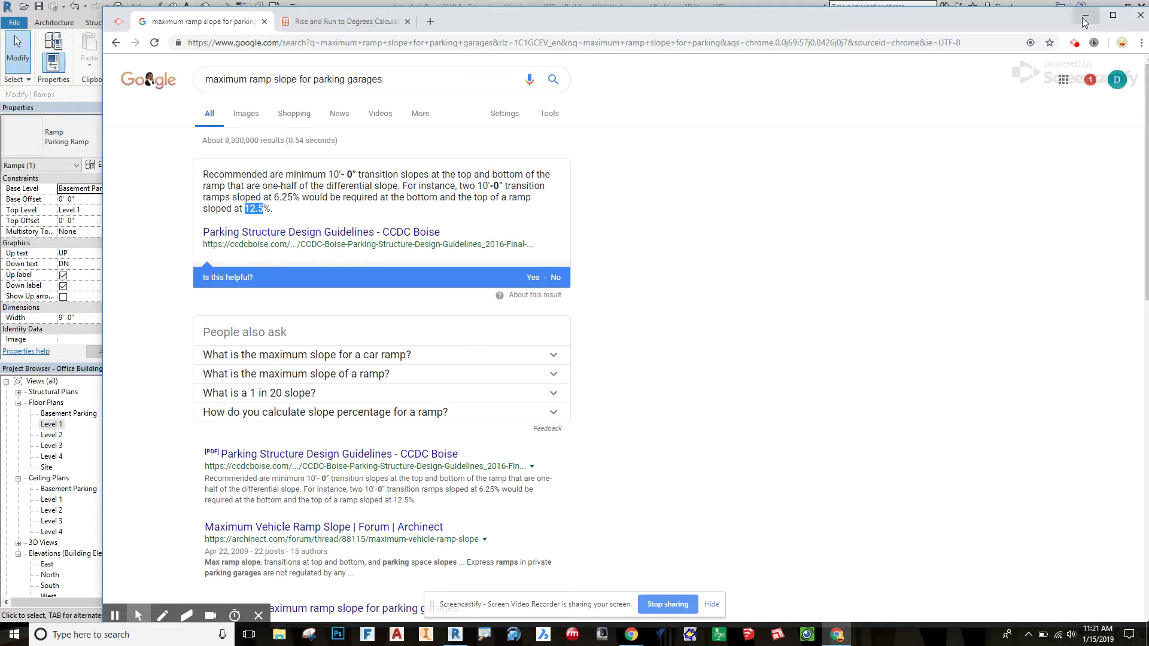
left_click(338, 24)
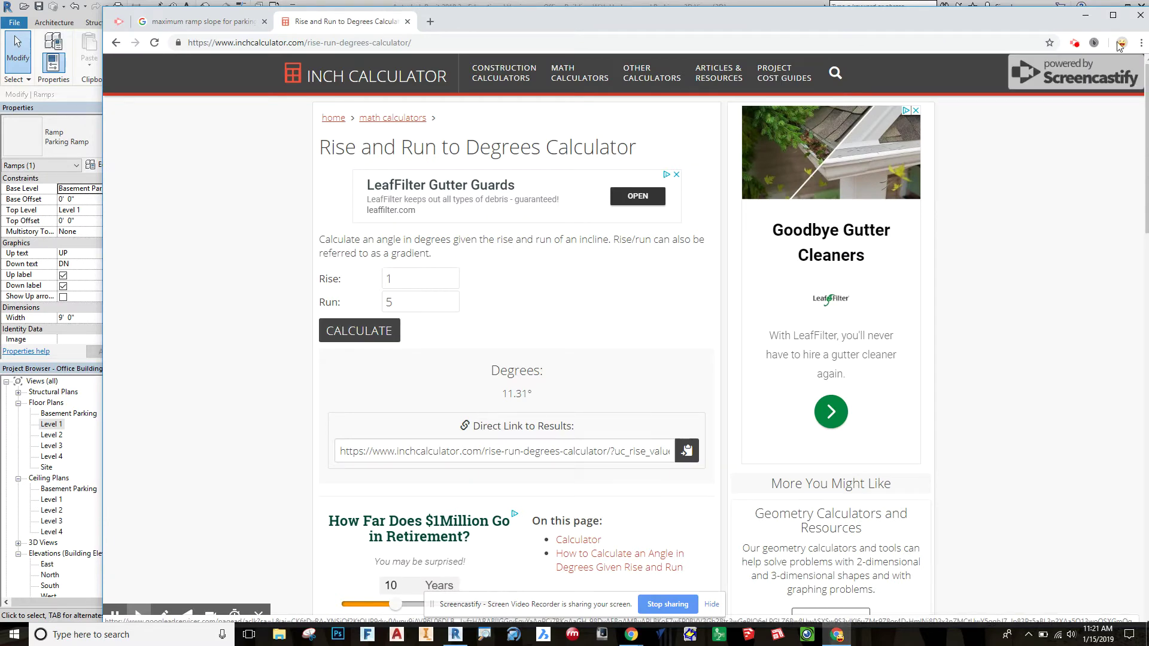
left_click(1085, 16)
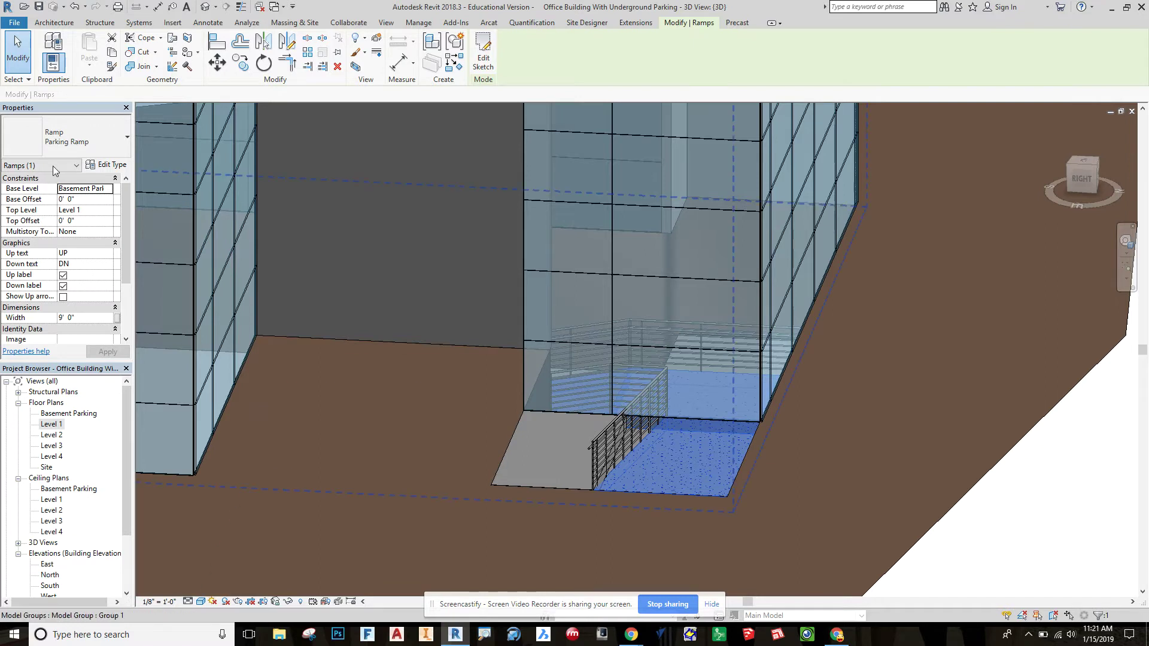
Step: Start sketching a new ramp using the Ramp 1 type
left_click(54, 22)
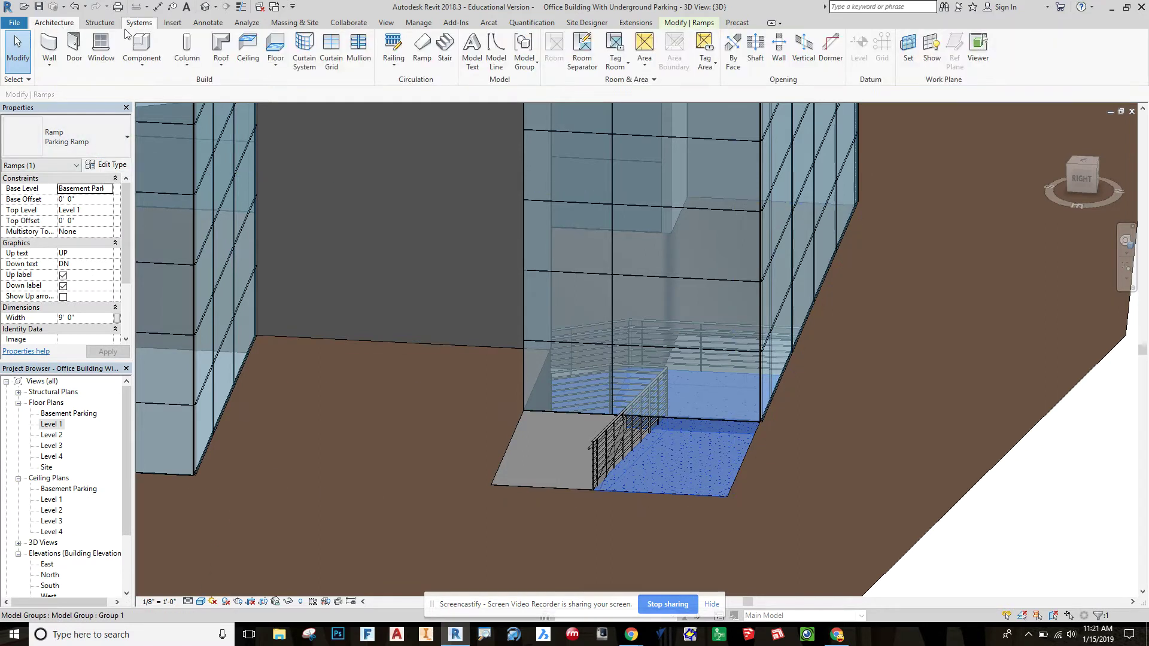
left_click(422, 54)
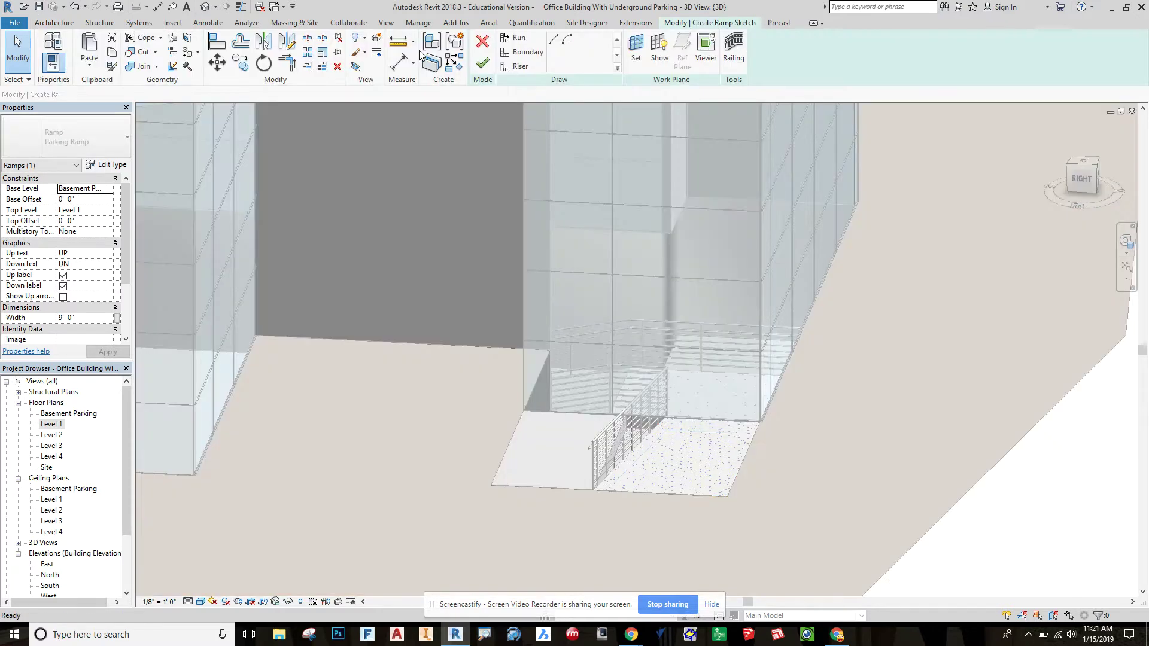
left_click(100, 141)
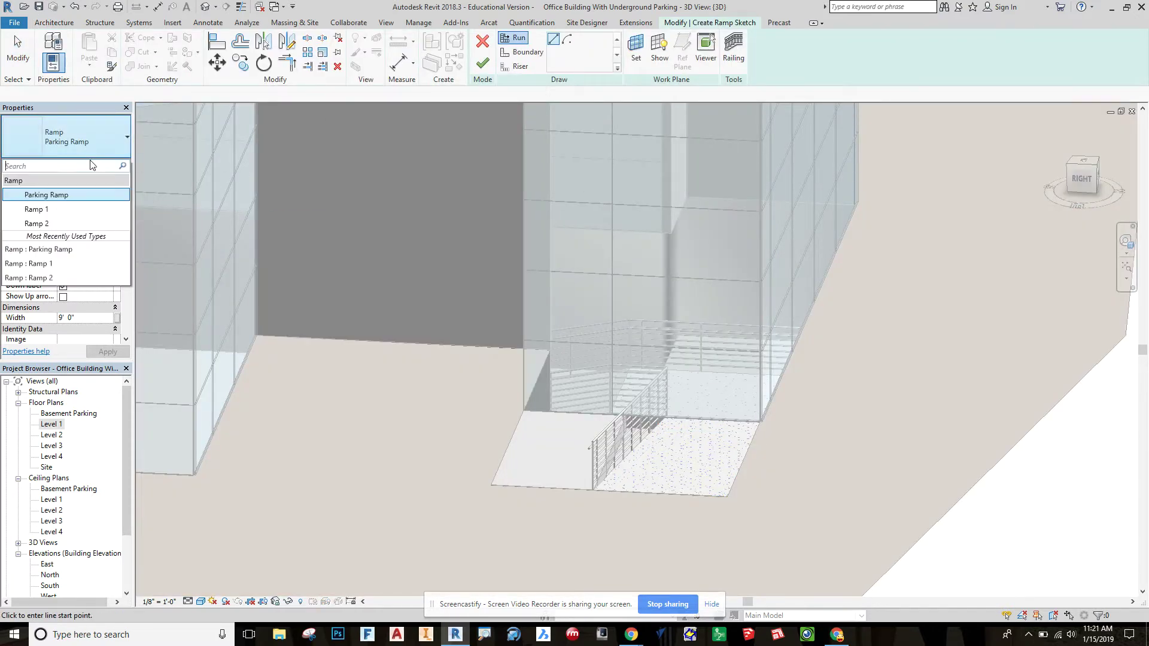
left_click(87, 207)
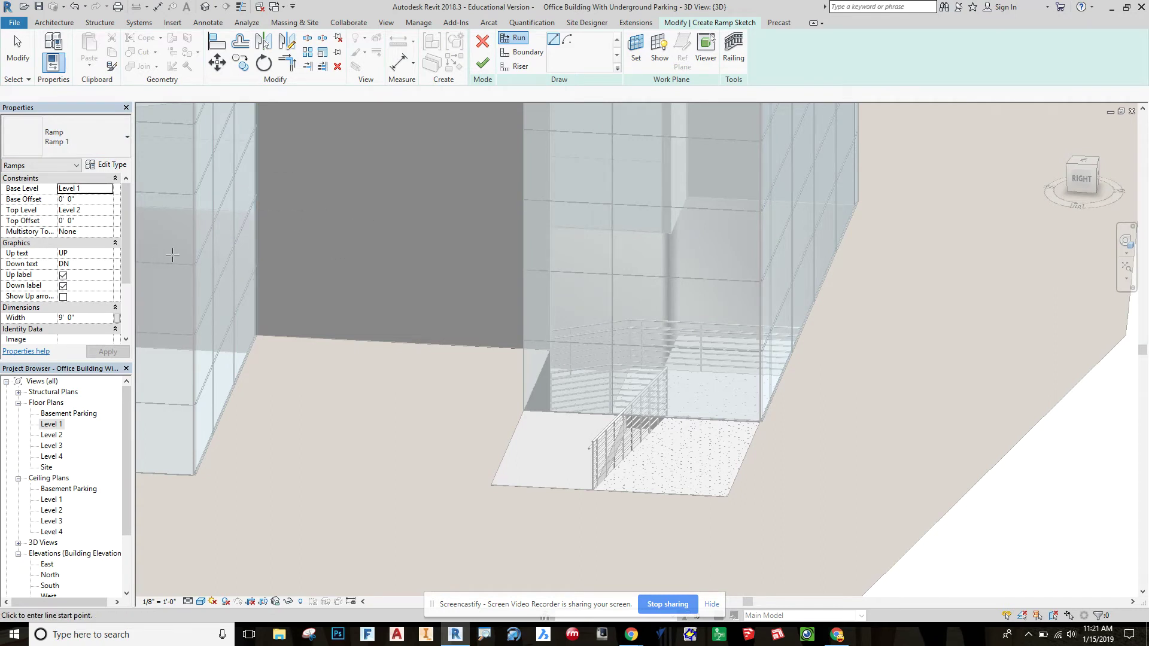
Step: Switch the ramp's type to Parking Ramp in the Type Properties dialog and confirm
left_click(110, 167)
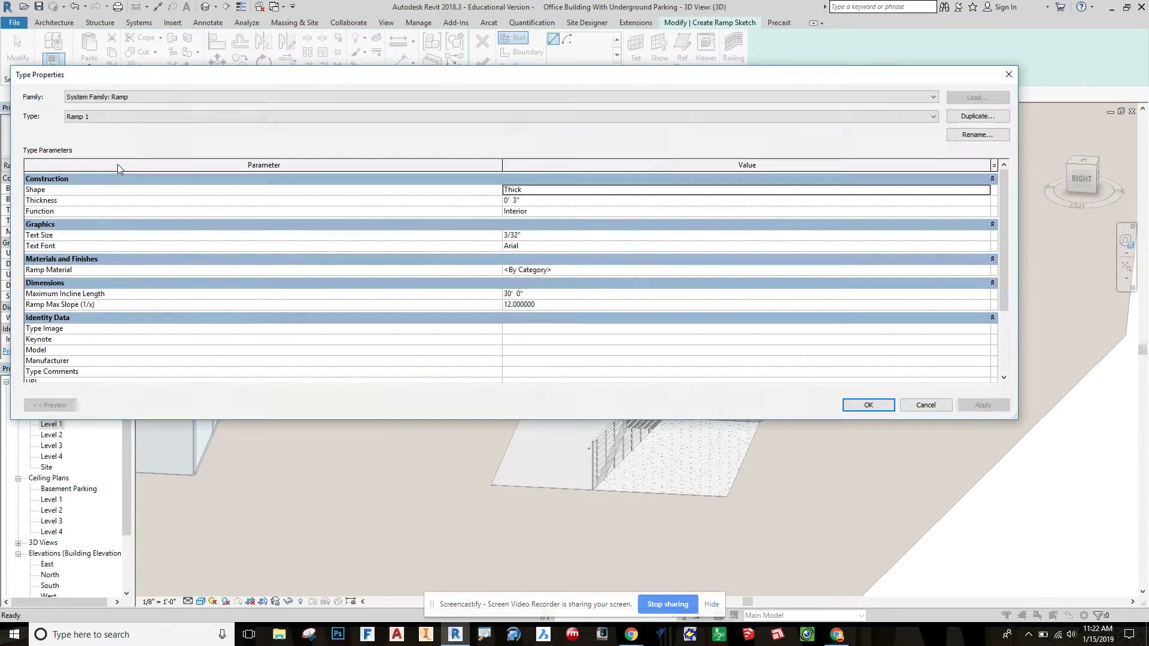
left_click(818, 117)
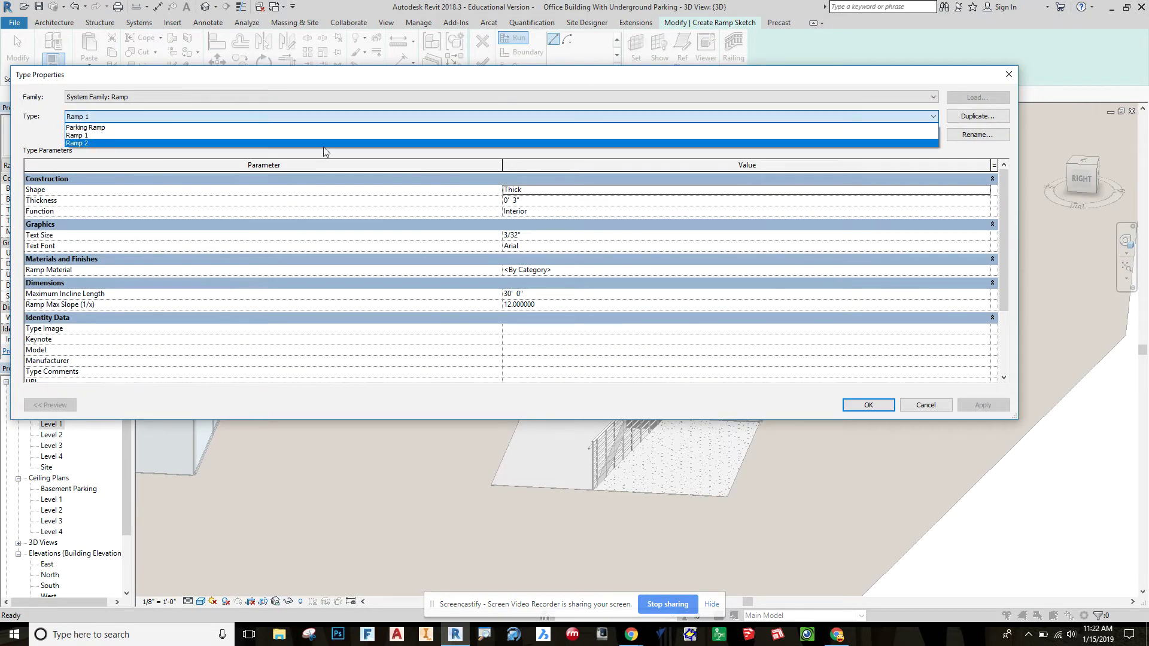
left_click(282, 128)
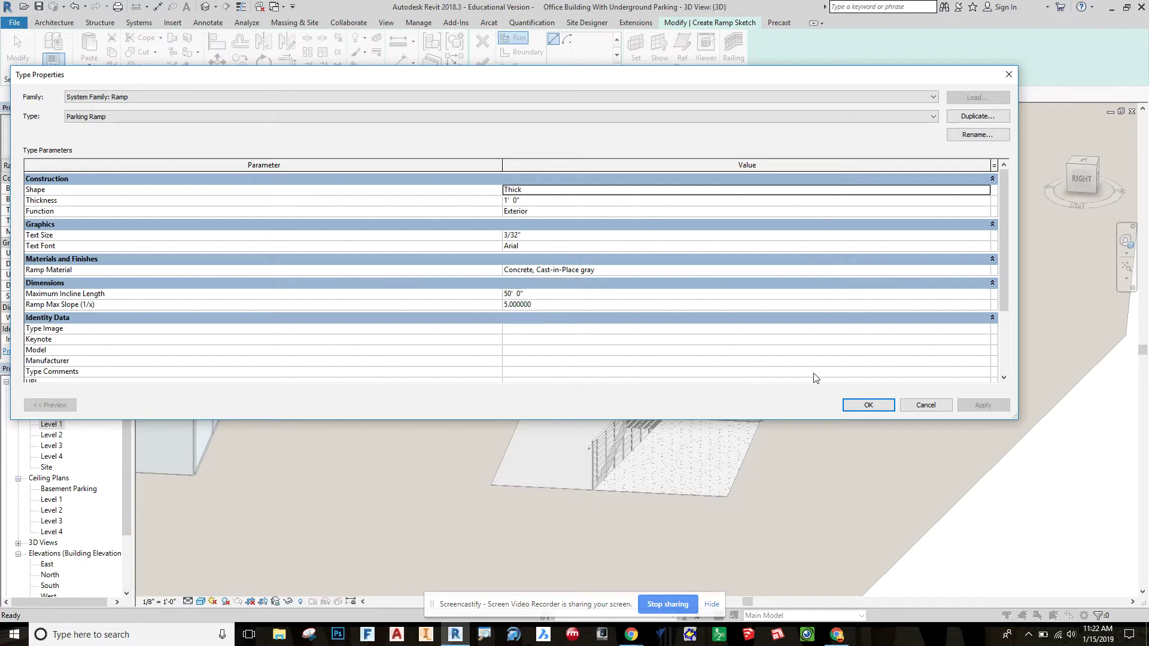
left_click(877, 406)
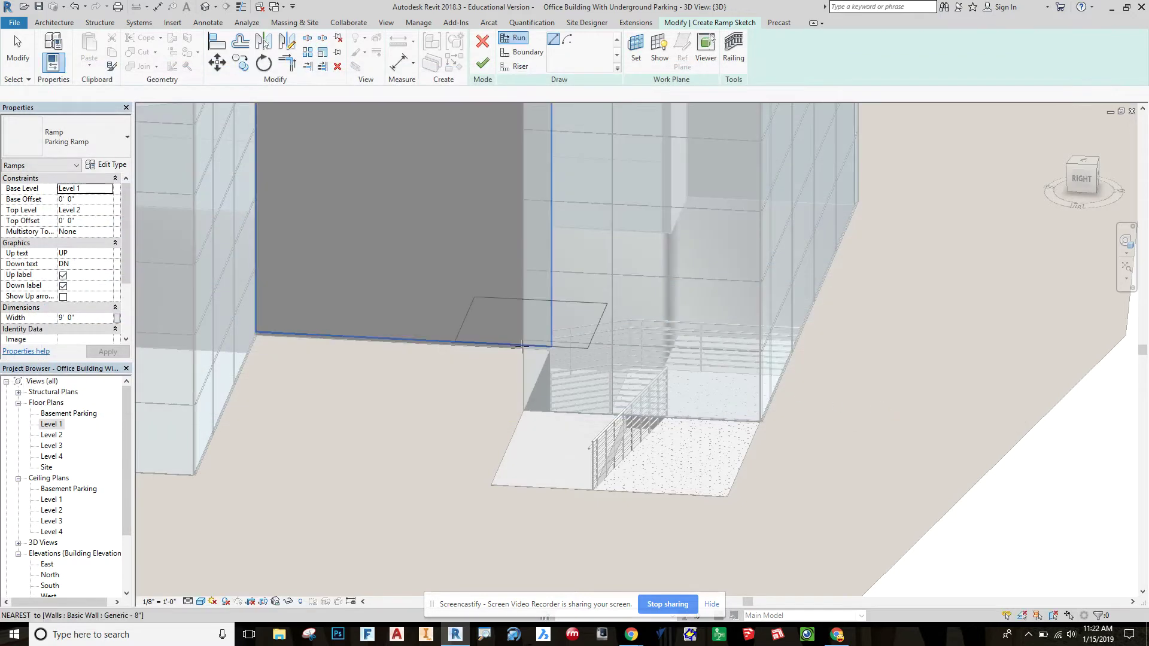
Step: In the Basement Parking plan, discard the ramp sketch and delete the old ramp with its railings
double_click(57, 414)
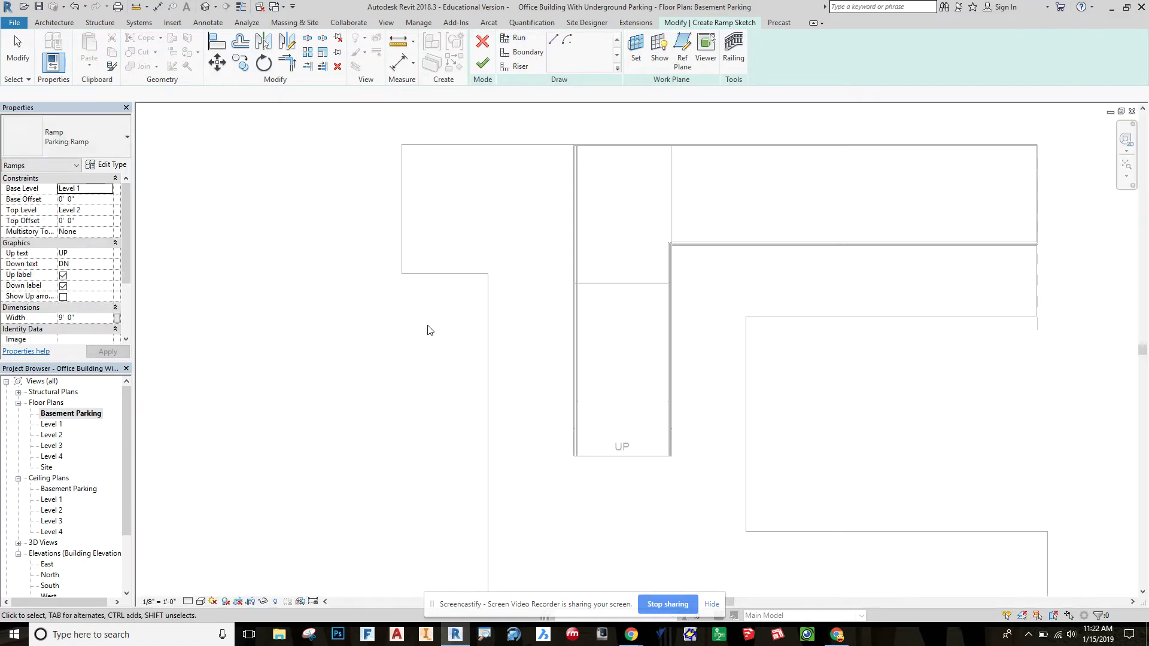
key("Escape")
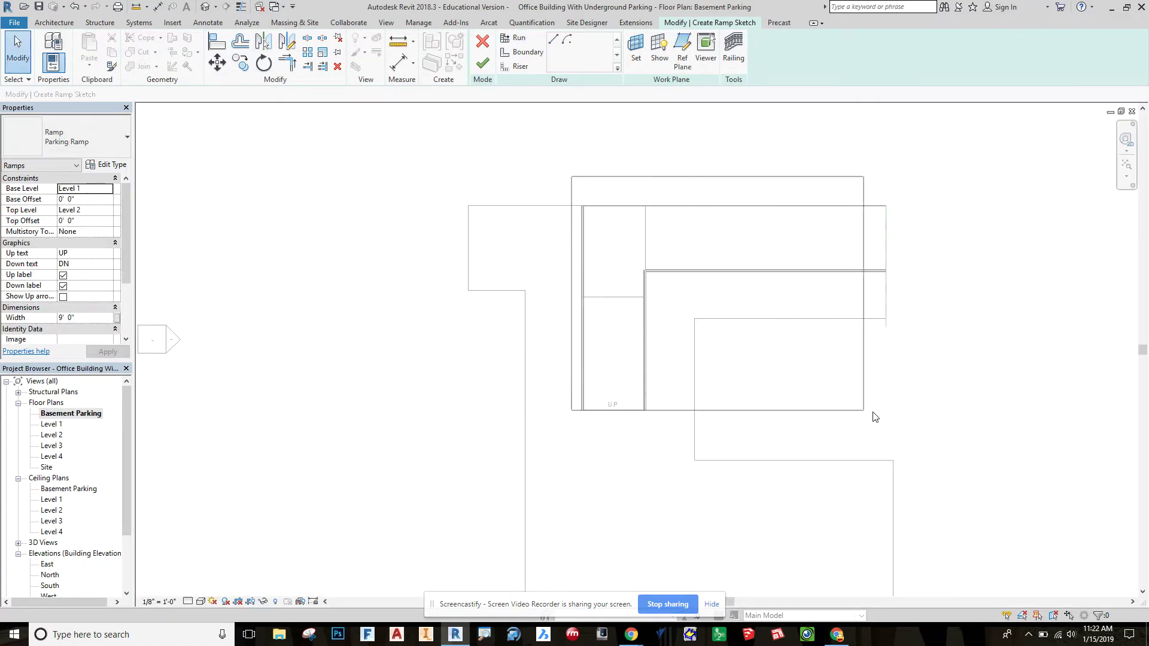
left_click(483, 41)
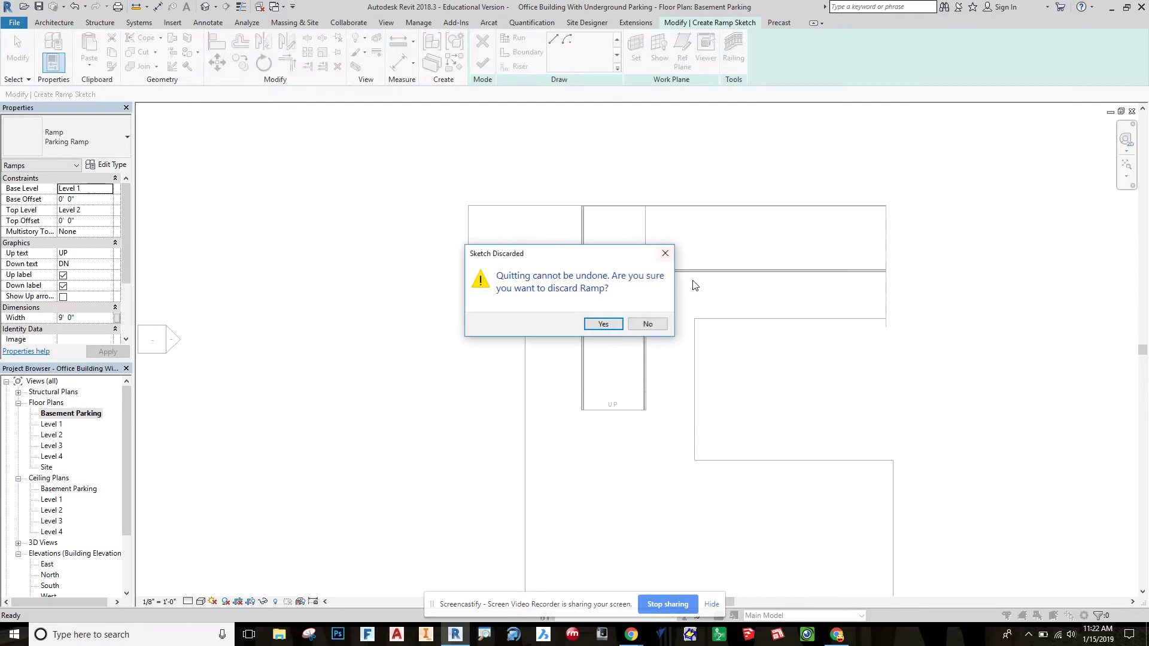
left_click(601, 325)
left_click_drag(561, 176, 935, 444)
key("Delete")
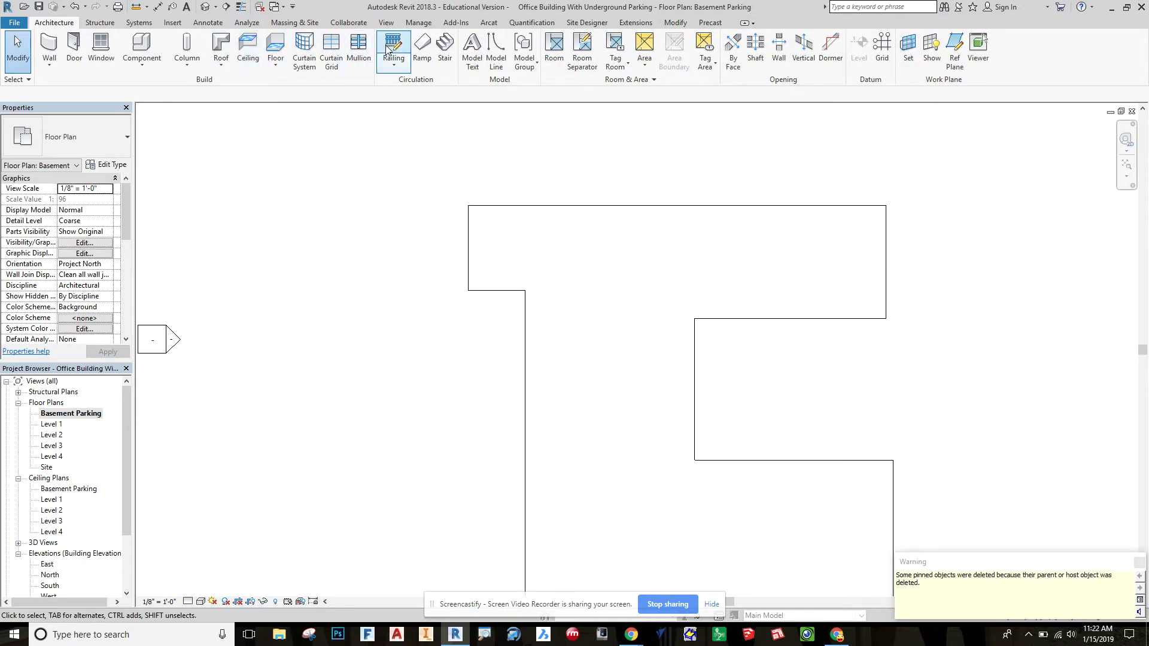
Step: Start a new ramp sketch and set its width to 12'
left_click(422, 46)
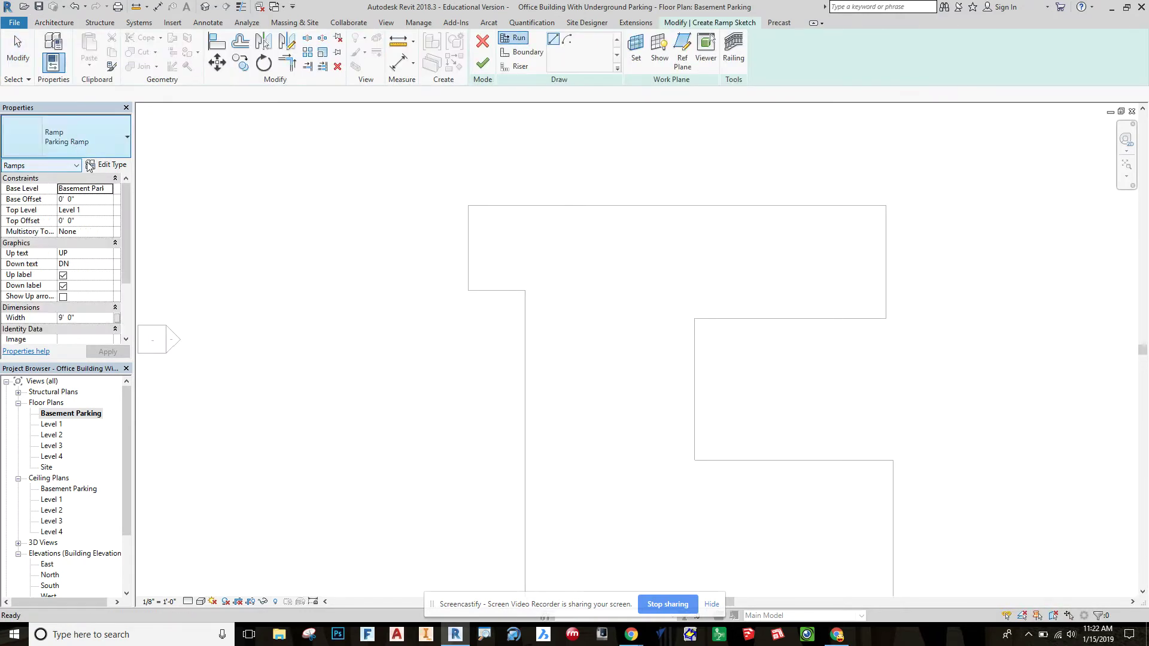
scroll(67, 310, "down", 2)
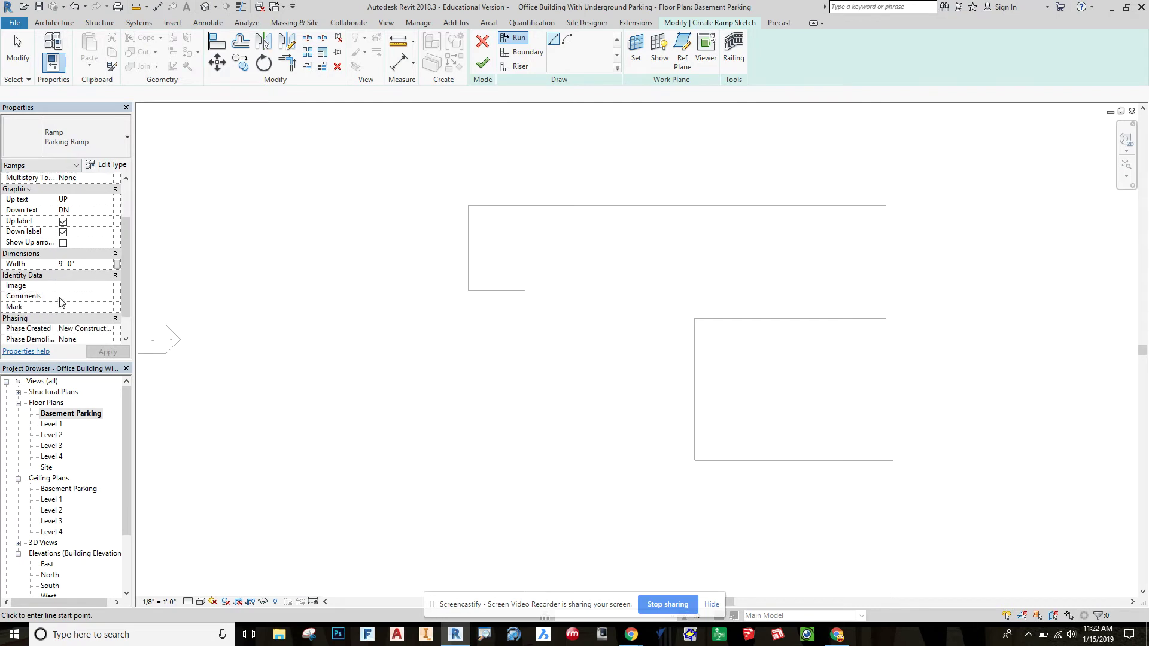
left_click(63, 264)
left_click(63, 264)
type("12")
left_click(107, 352)
Step: Draw a 17'-6" vertical run and a 32'-6" horizontal run to the outline's right edge
left_click(649, 434)
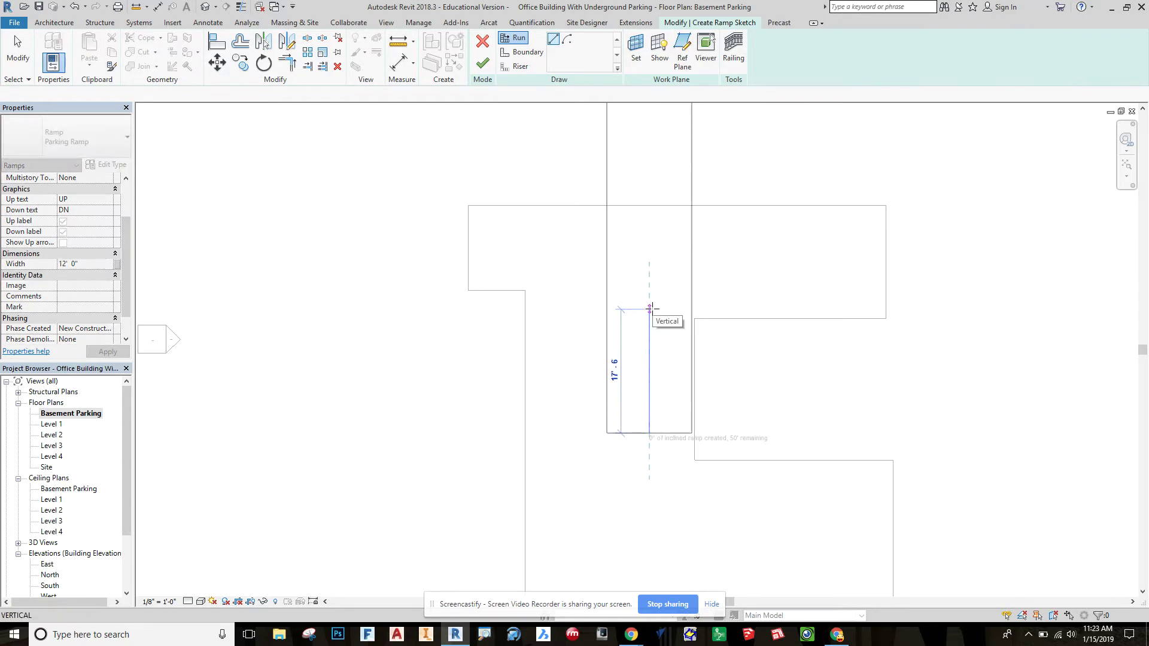
left_click(650, 308)
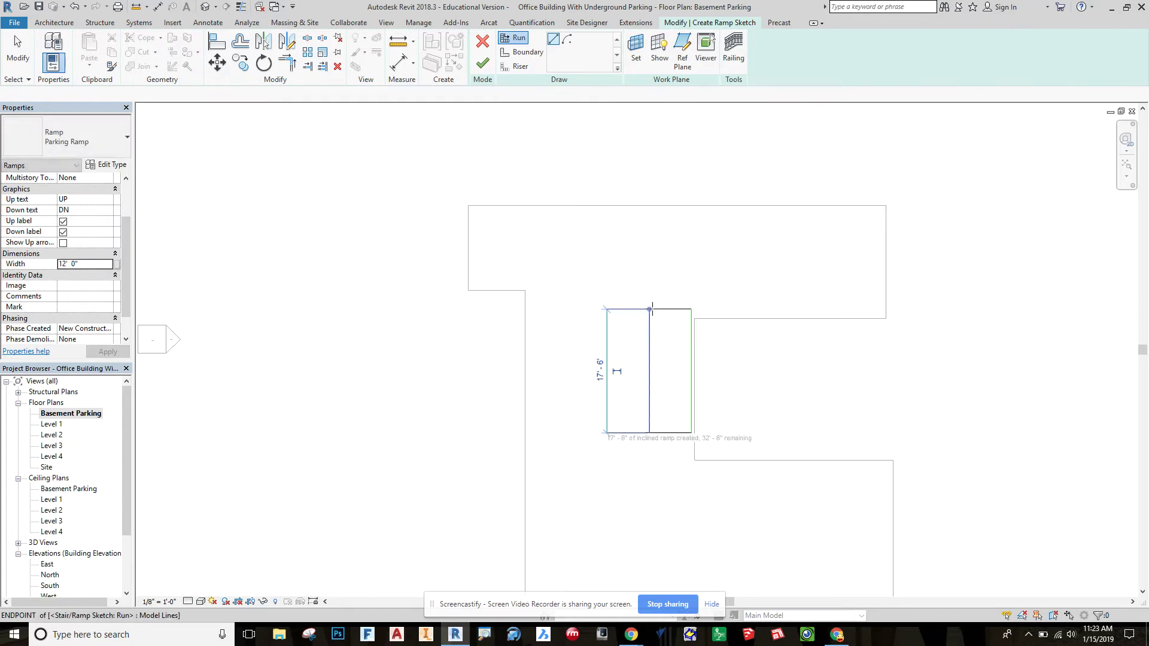
left_click(692, 254)
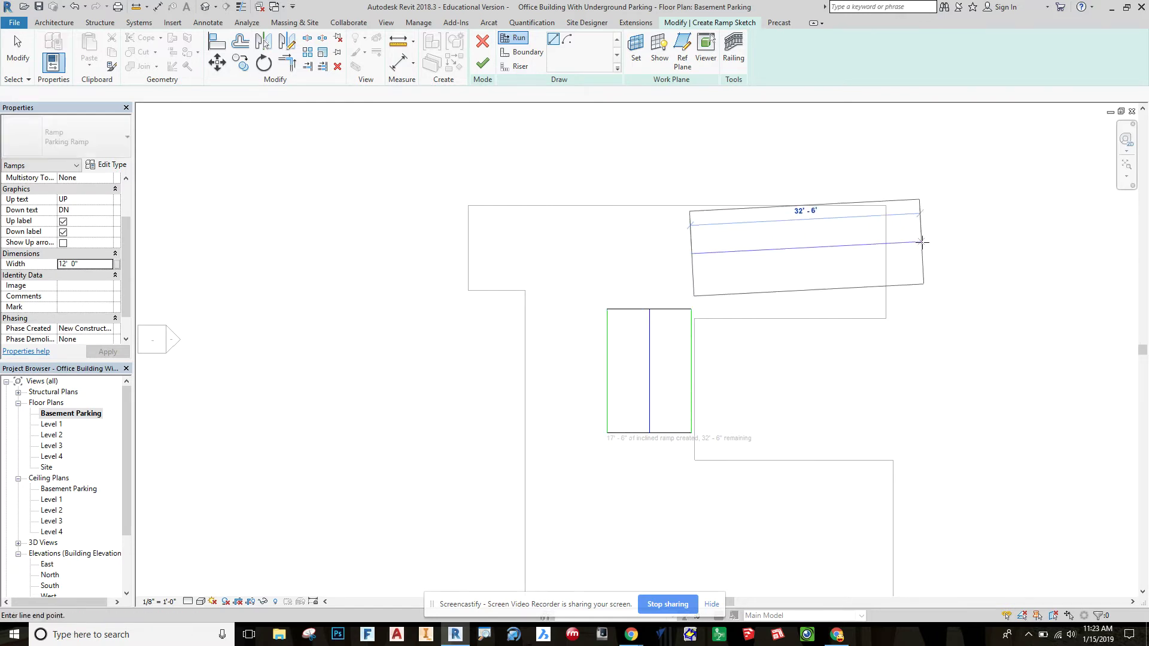
left_click(925, 254)
key("Escape")
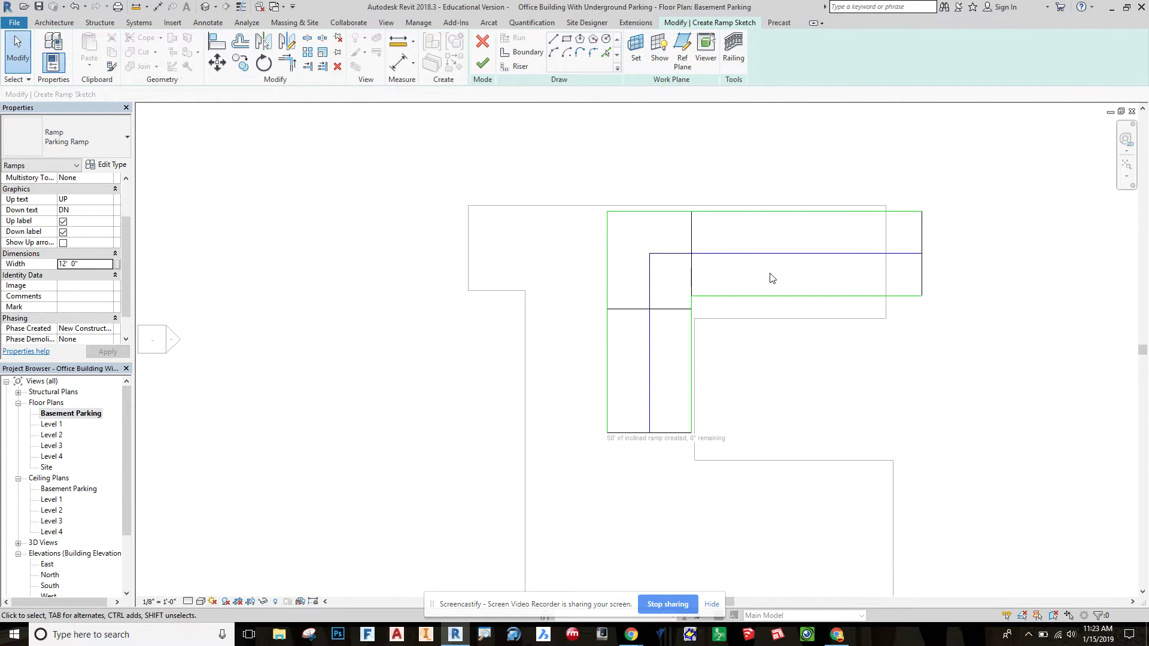
Step: Finish the ramp, move it 5' left, and nudge it up slightly
left_click(481, 66)
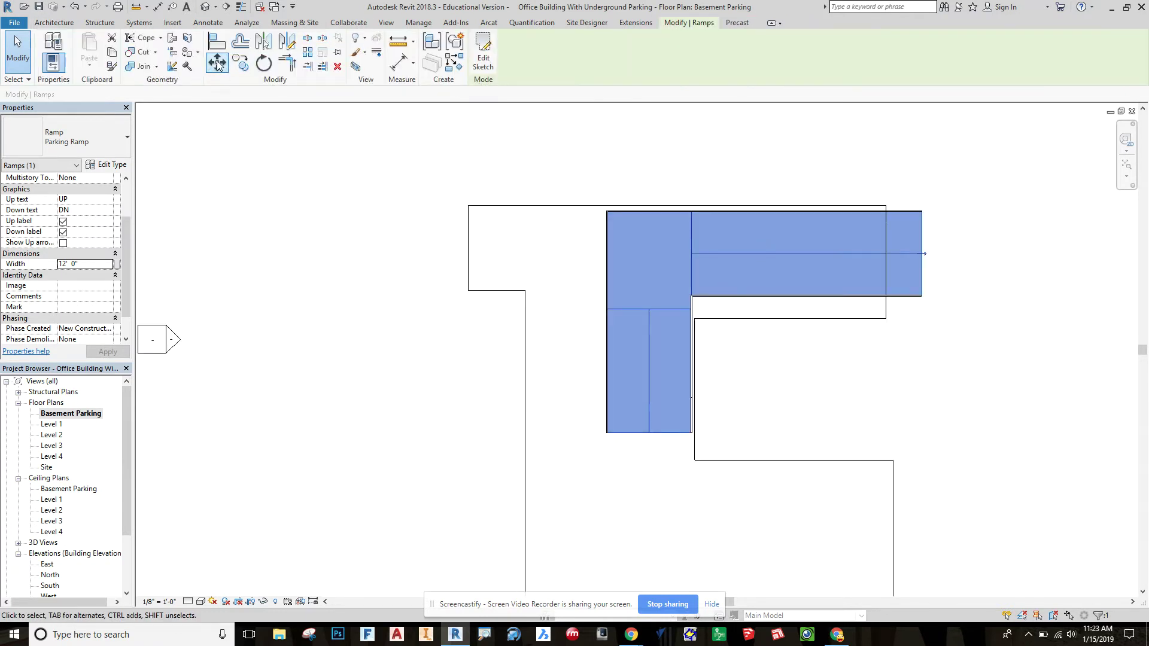
left_click(217, 64)
left_click(924, 254)
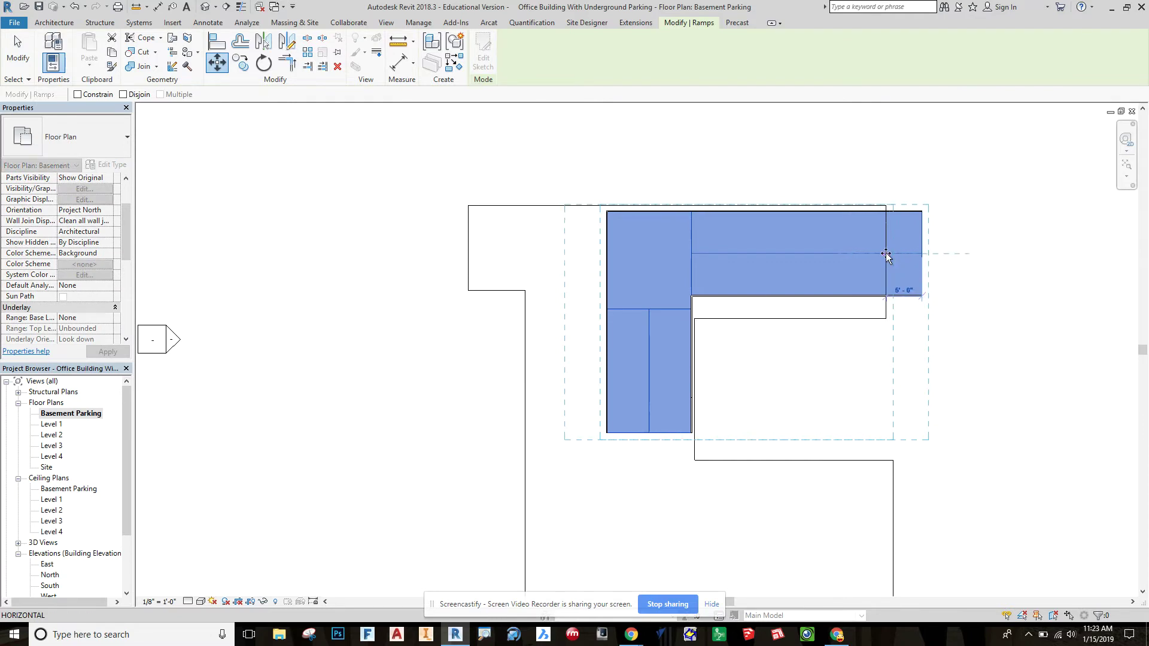
left_click(886, 253)
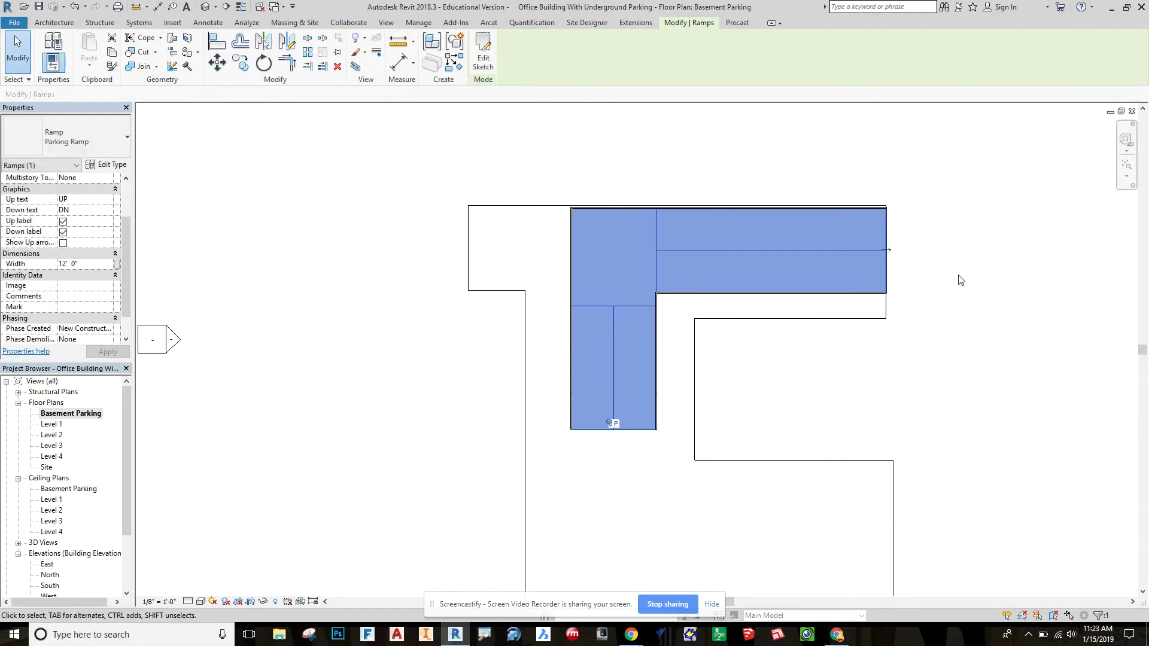
scroll(686, 234, "up", 5)
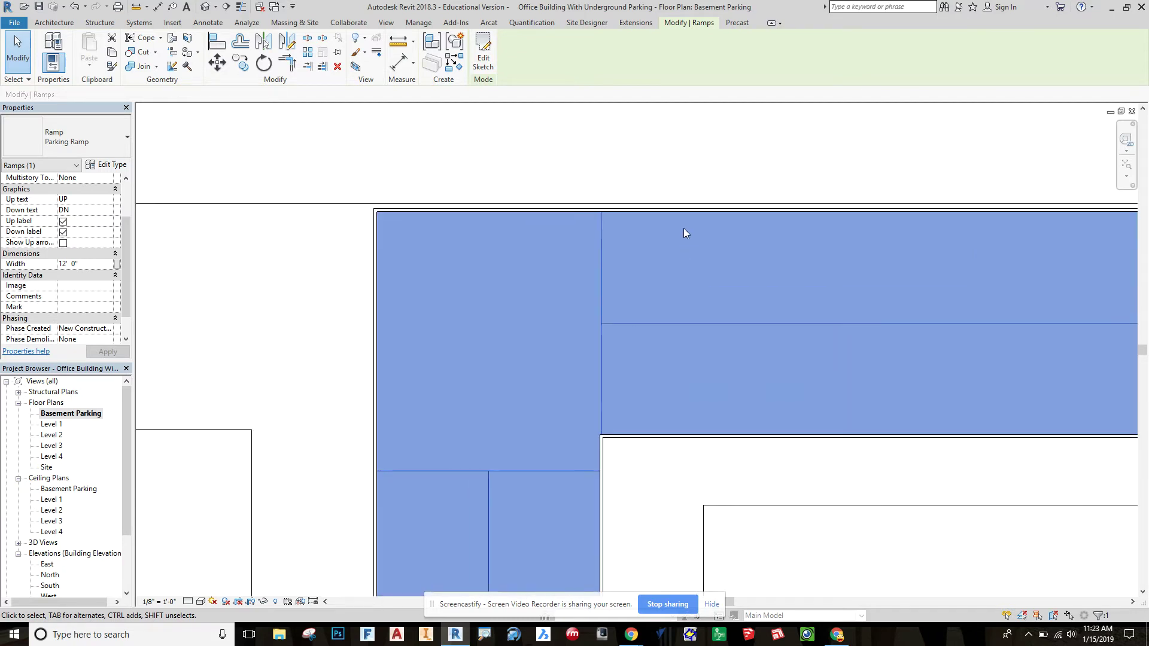
key("Up")
key("Up")
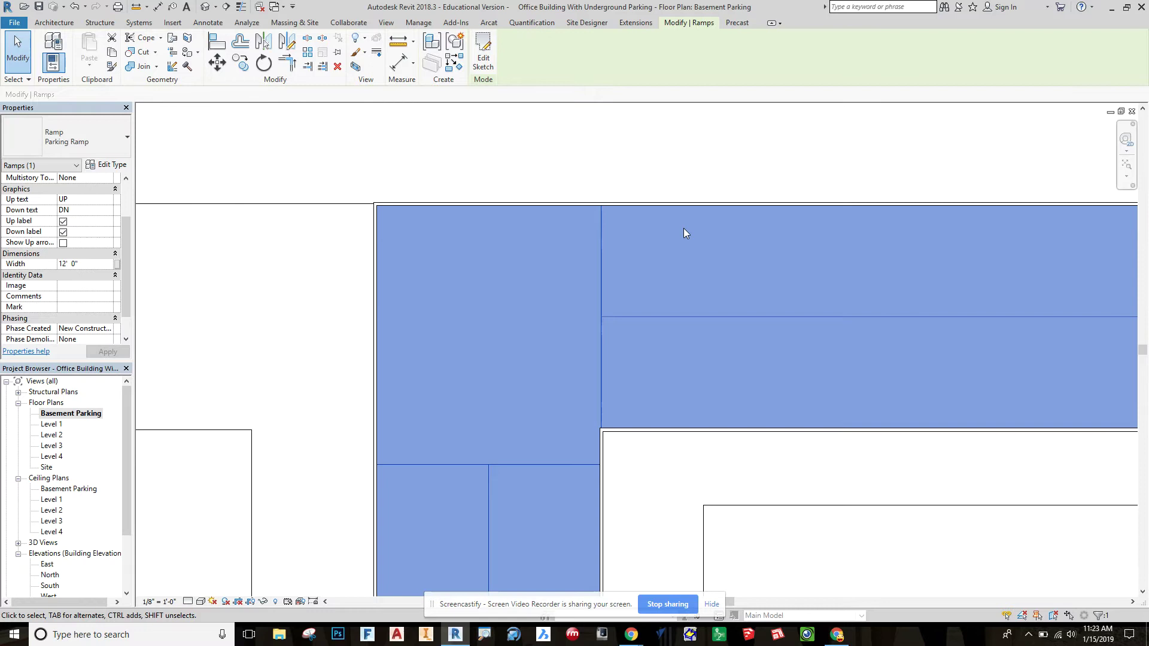
Step: Delete the railing's 32'-6" and 12'-0" top path lines and finish the path edit
scroll(686, 221, "down", 5)
key("Escape")
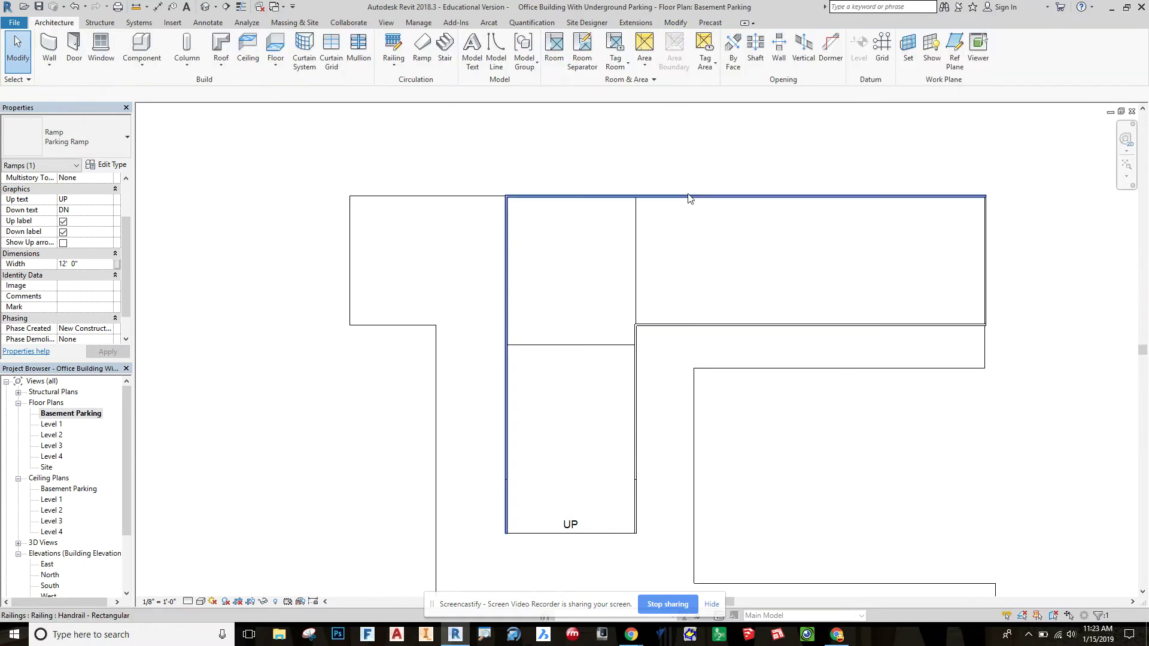
left_click(690, 198)
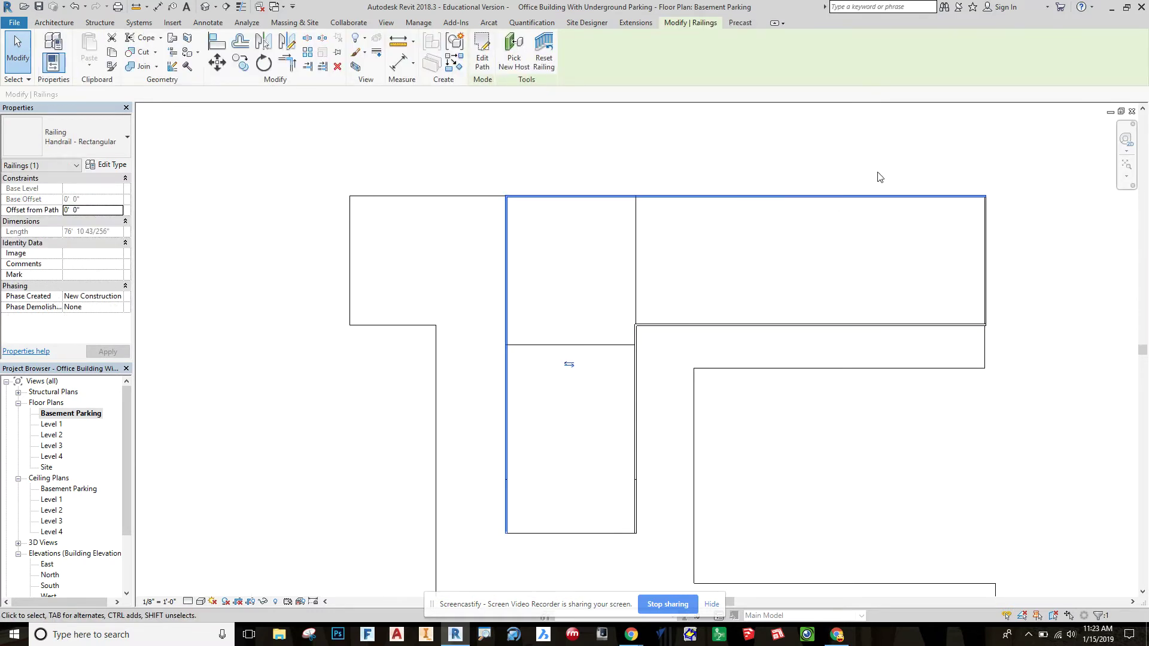
left_click(482, 57)
left_click(717, 201)
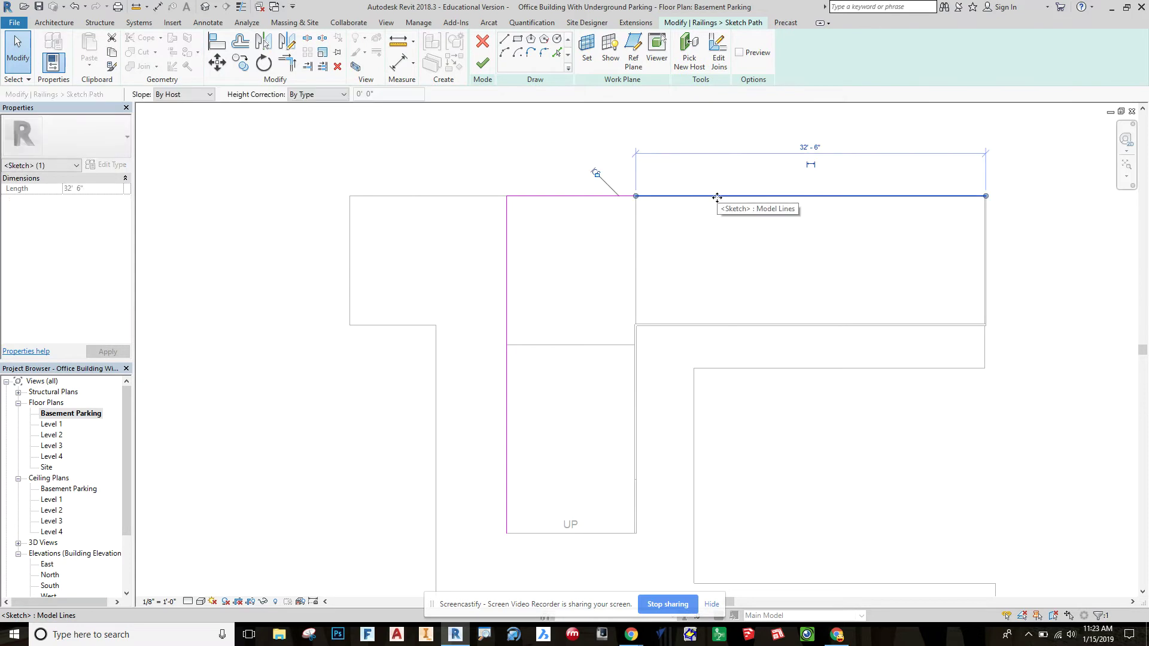
key("Delete")
left_click(606, 197)
key("Delete")
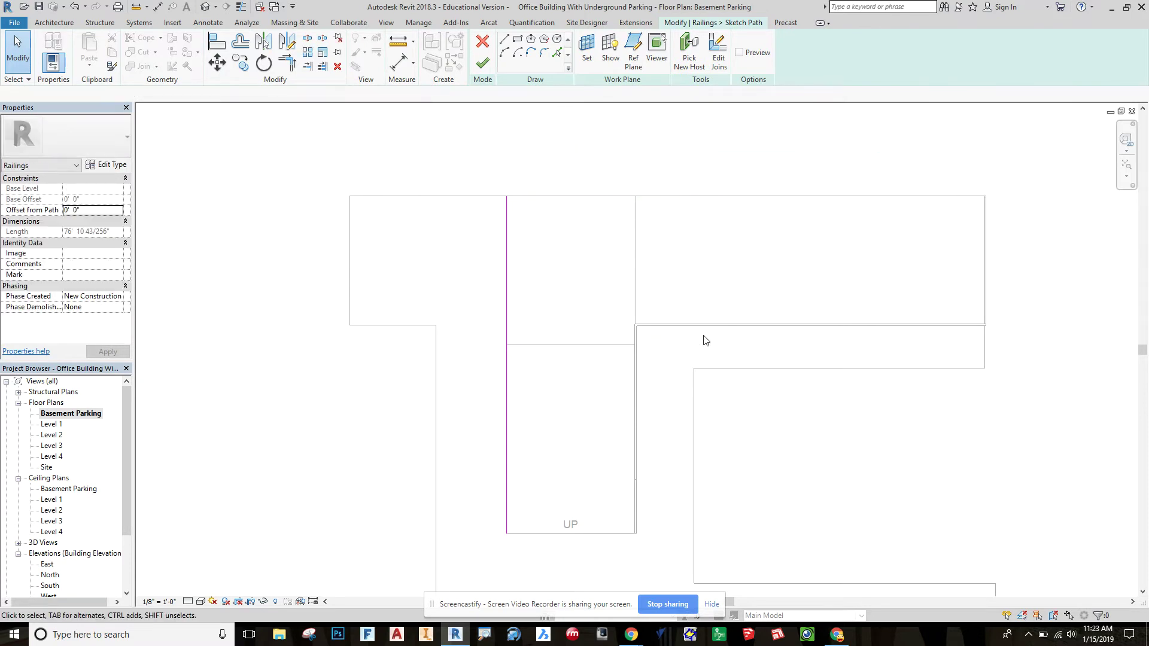
left_click(482, 62)
left_click(1046, 322)
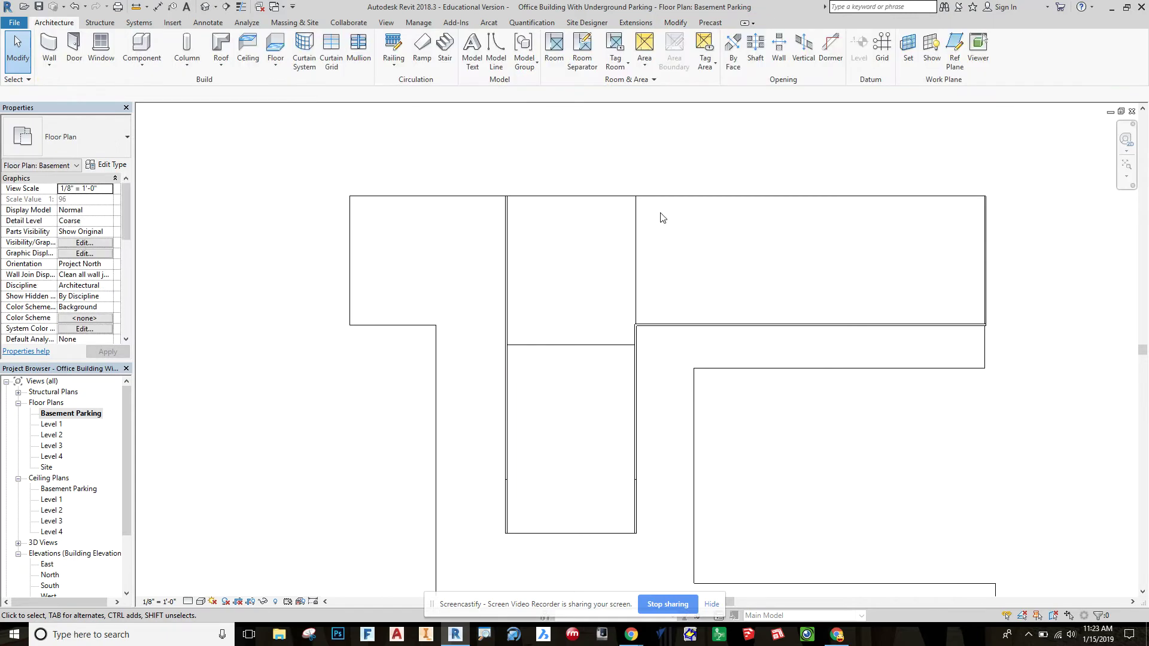
Step: Switch to the default 3D view and orbit around to view the ramp and building from behind
left_click(205, 6)
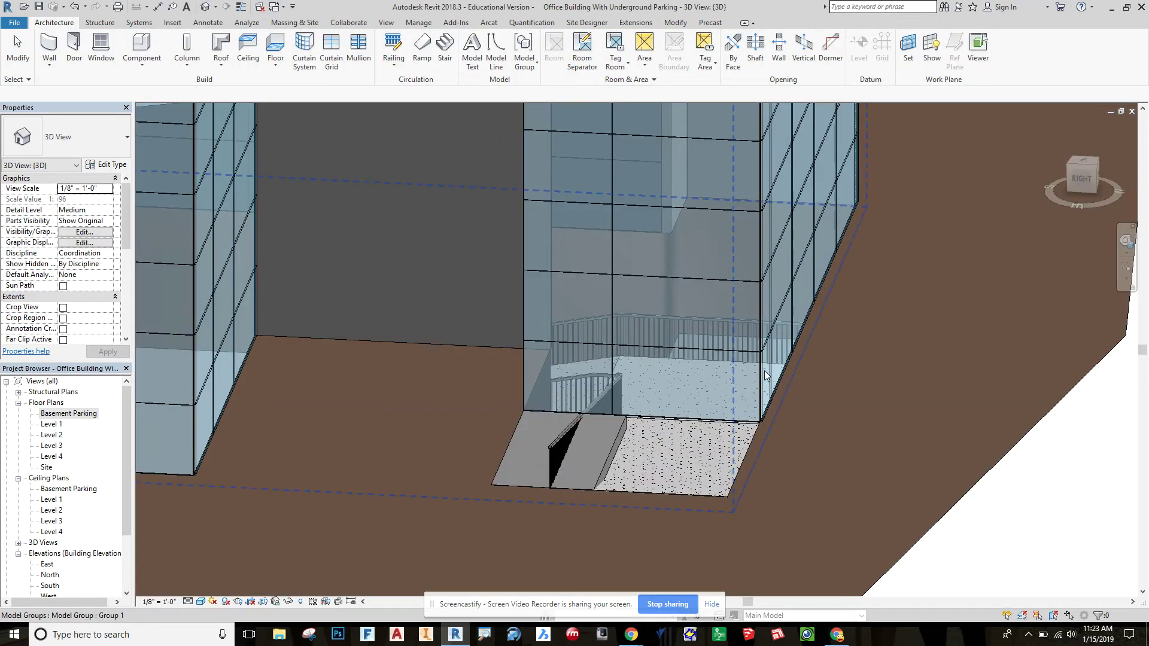
middle_click_drag(764, 371, 662, 414, "shift")
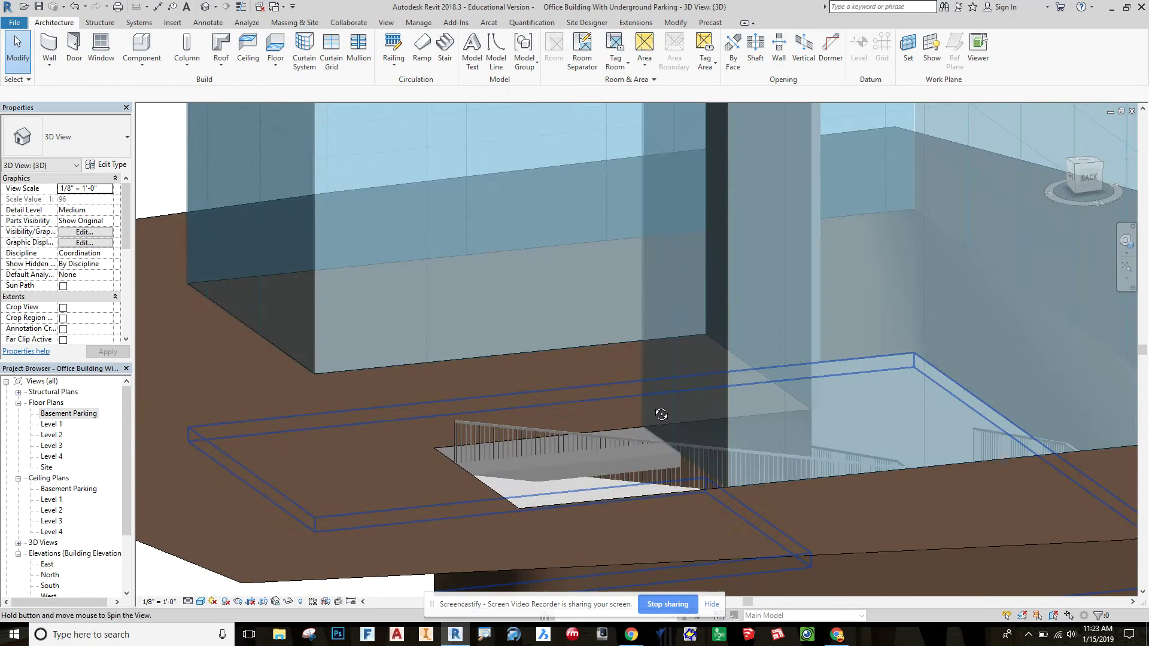
scroll(658, 410, "down", 6)
left_click(652, 438)
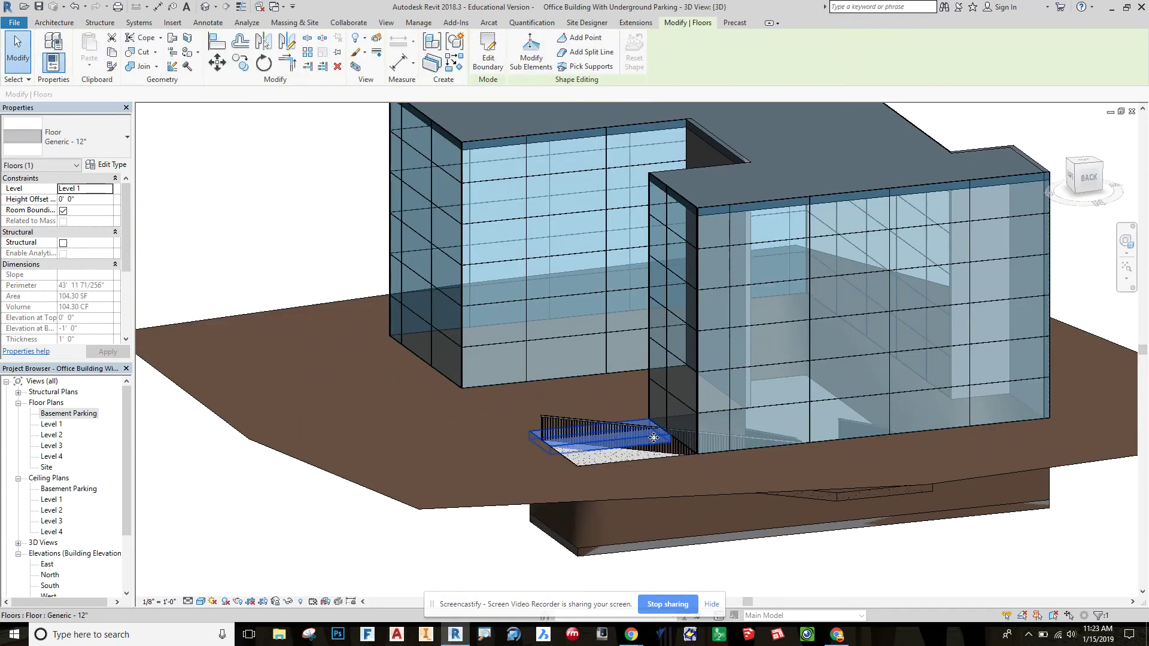
key("Escape")
middle_click_drag(697, 318, 560, 401, "shift")
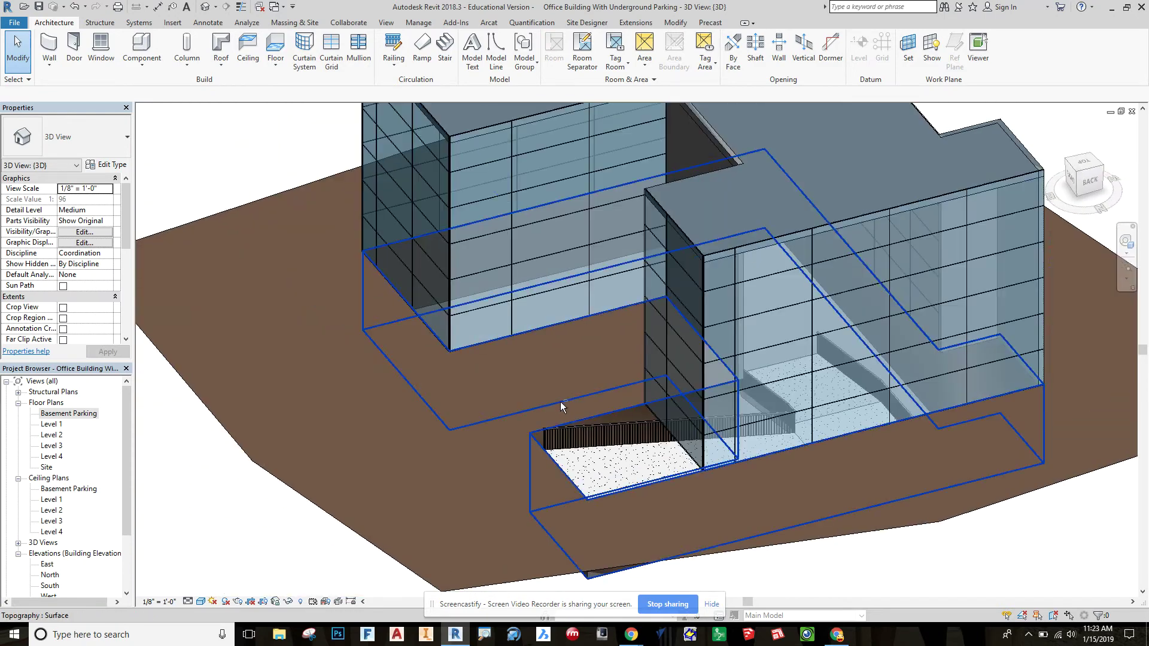
Step: Hide the office building model group in this view, then orbit around the pit and ramp
left_click(698, 269)
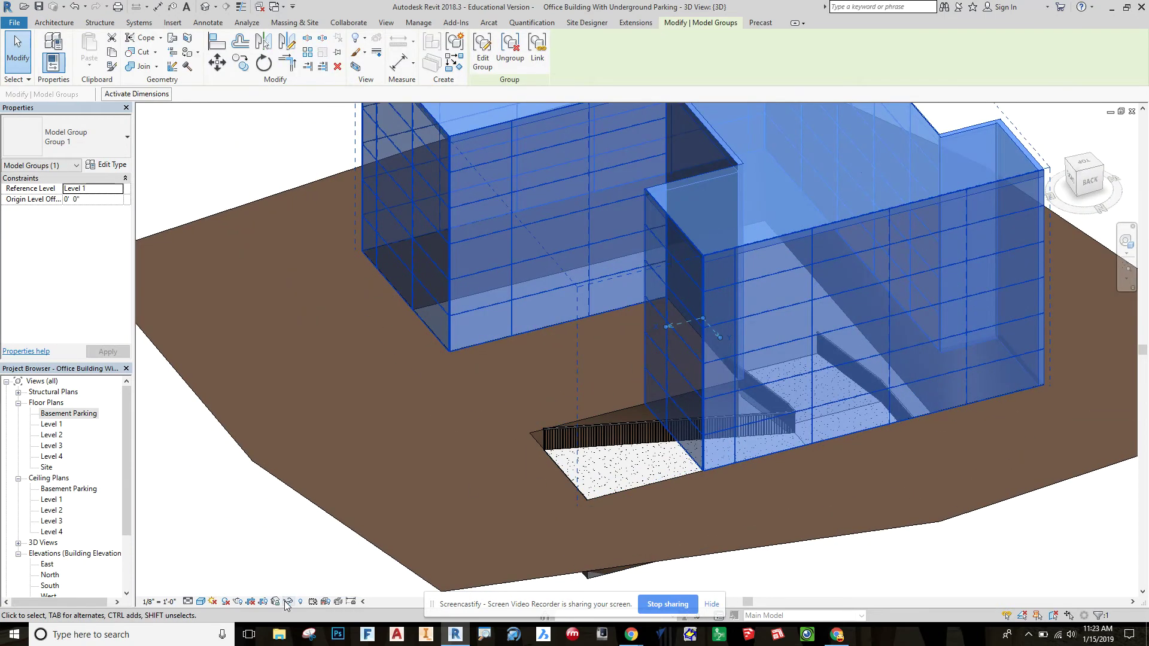
right_click(498, 167)
mouse_move(549, 229)
left_click(665, 223)
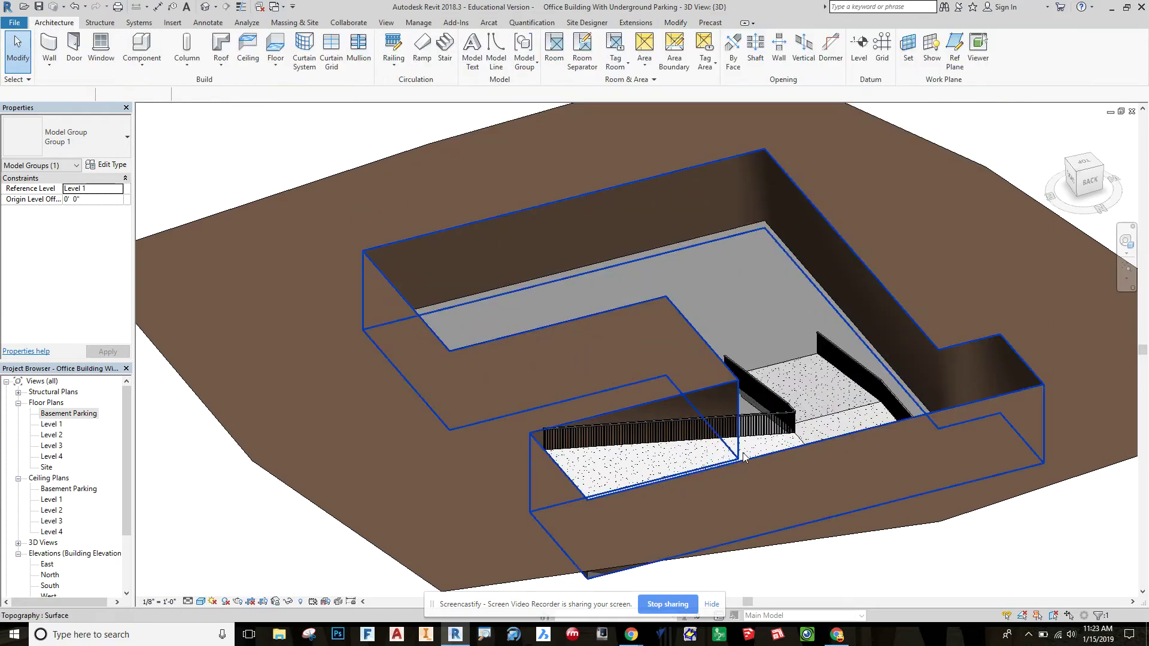
middle_click_drag(956, 535, 404, 438, "shift")
key("Escape")
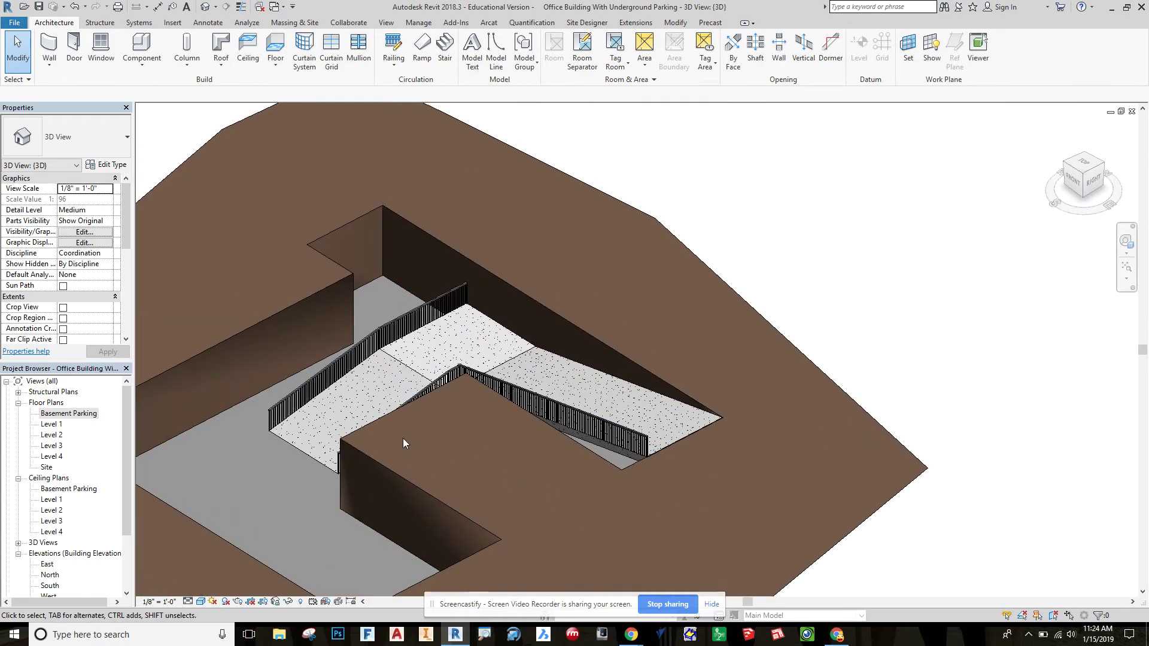
middle_click_drag(292, 477, 407, 310, "shift")
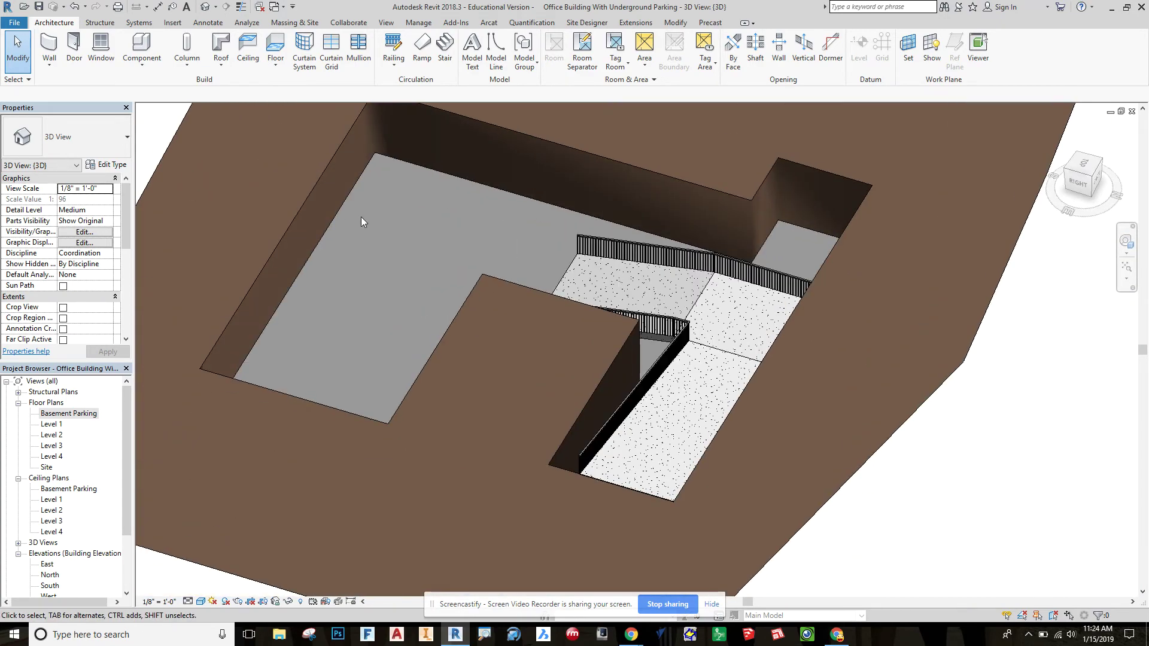
middle_click_drag(496, 422, 588, 355, "shift")
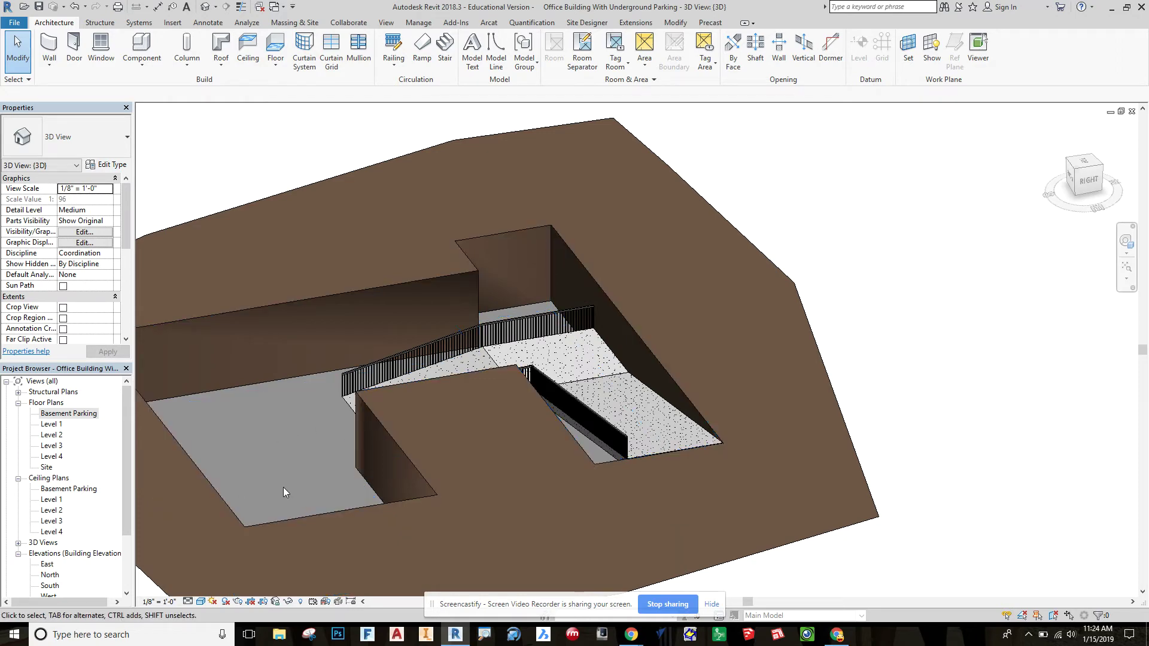
middle_click_drag(278, 479, 607, 323, "shift")
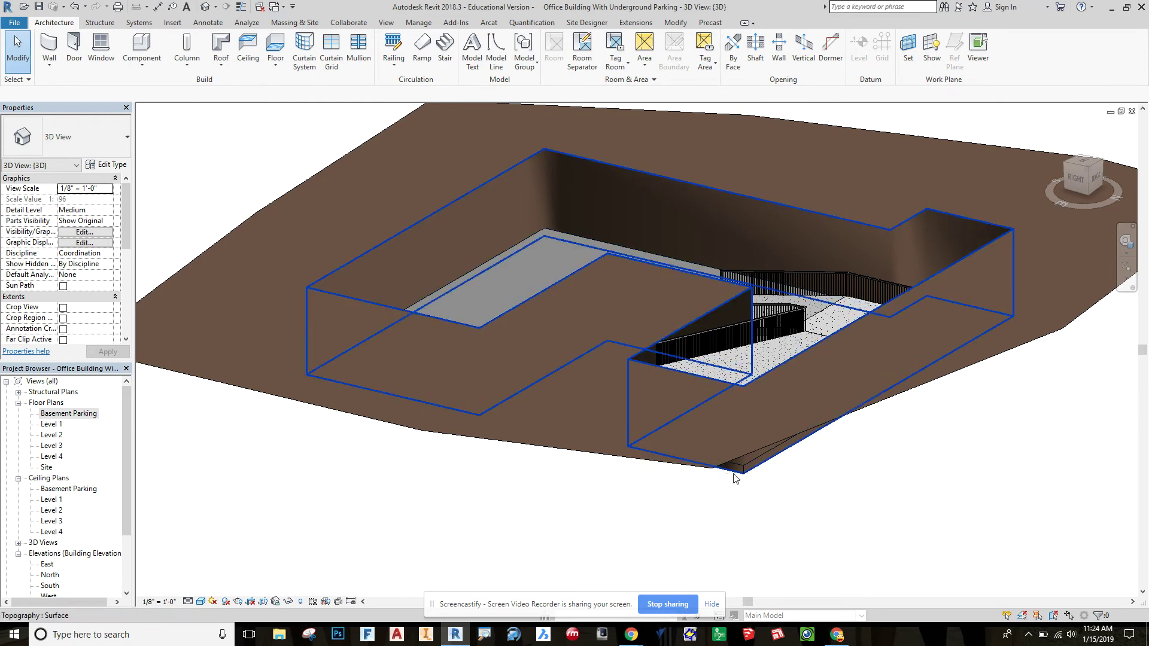
Step: Search Chrome in a new tab for 'minimum clearance parking garage height'
left_click(843, 639)
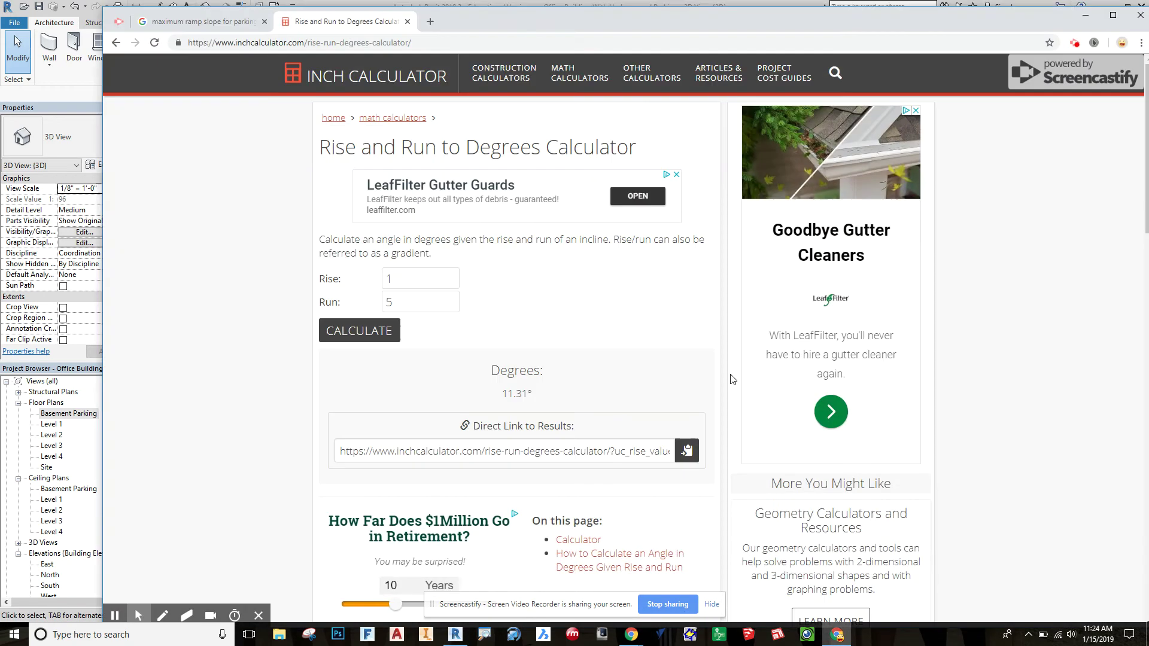
left_click(432, 23)
type("minim")
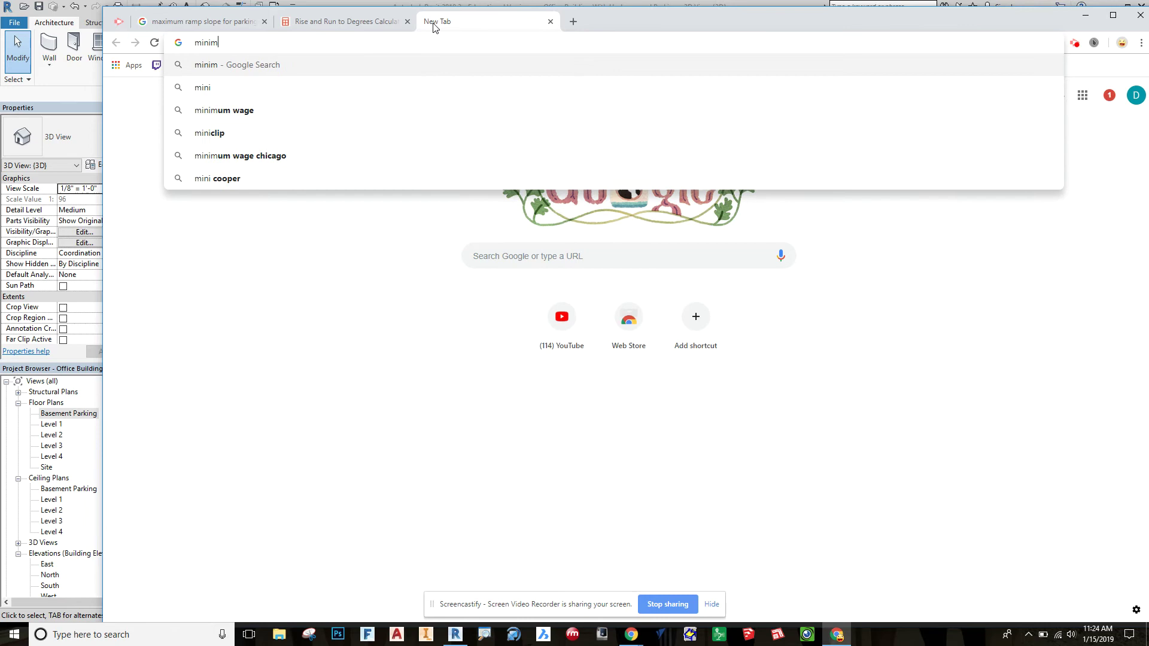
type("um h")
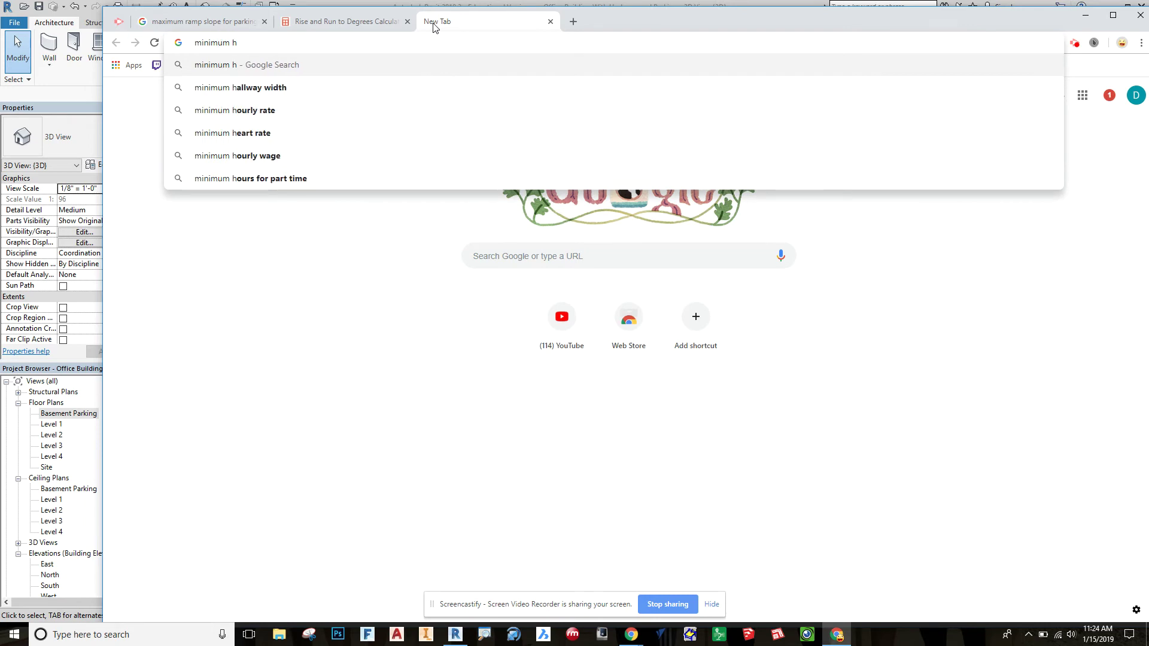
key("BackSpace")
type("clearance ")
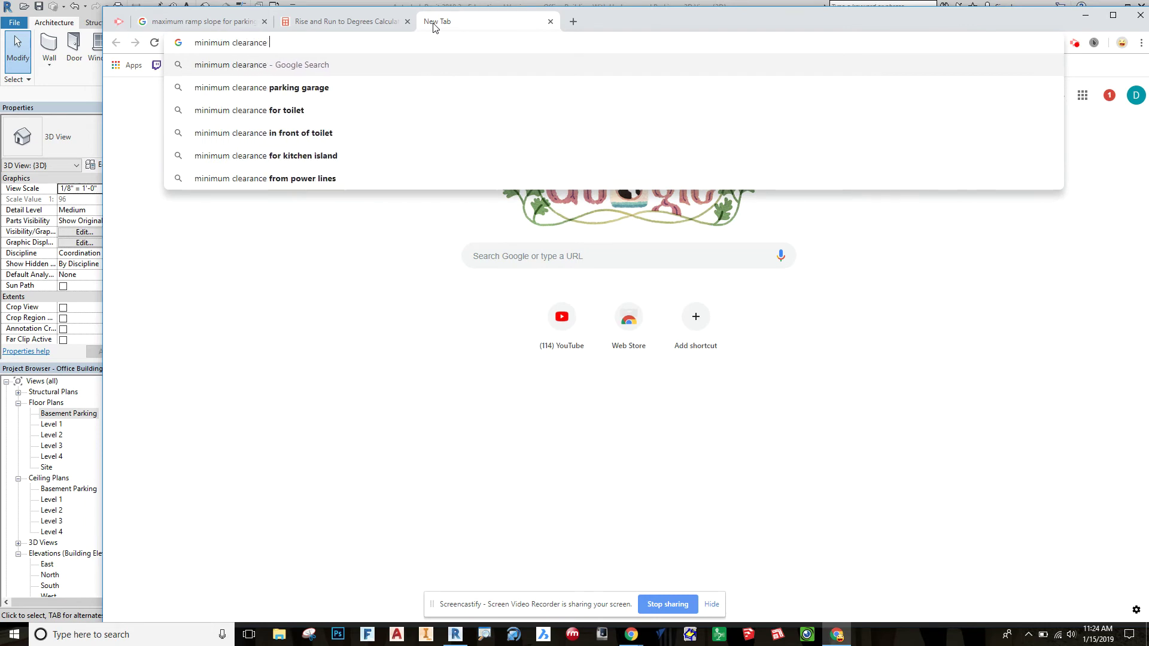
type("parking garage height")
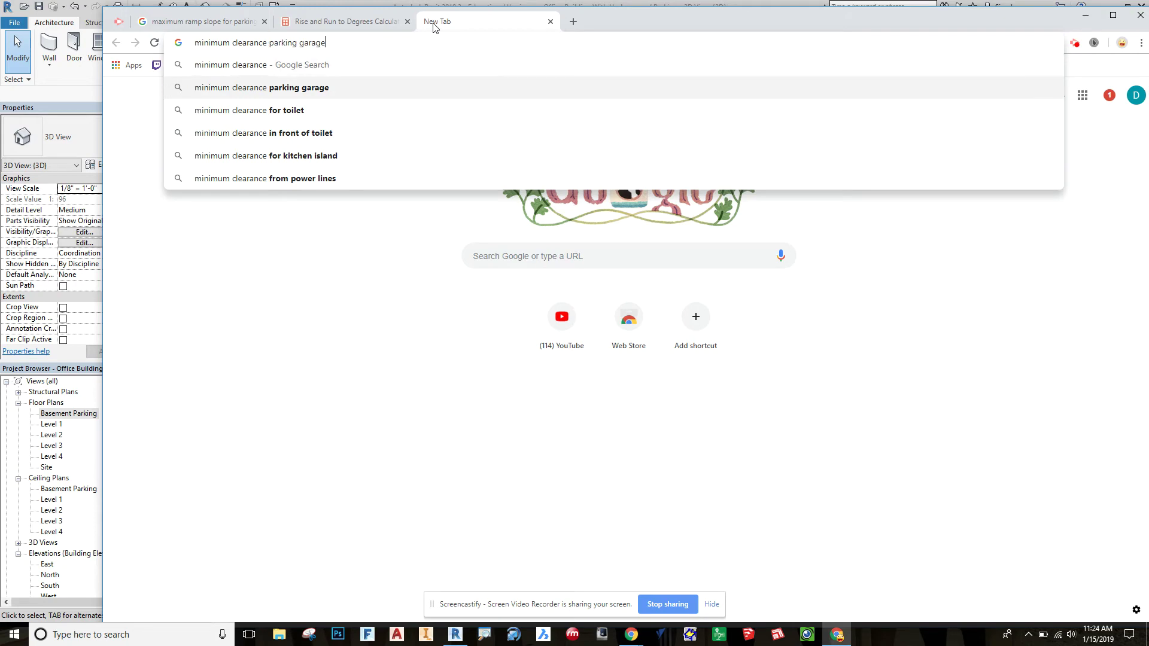
key("Return")
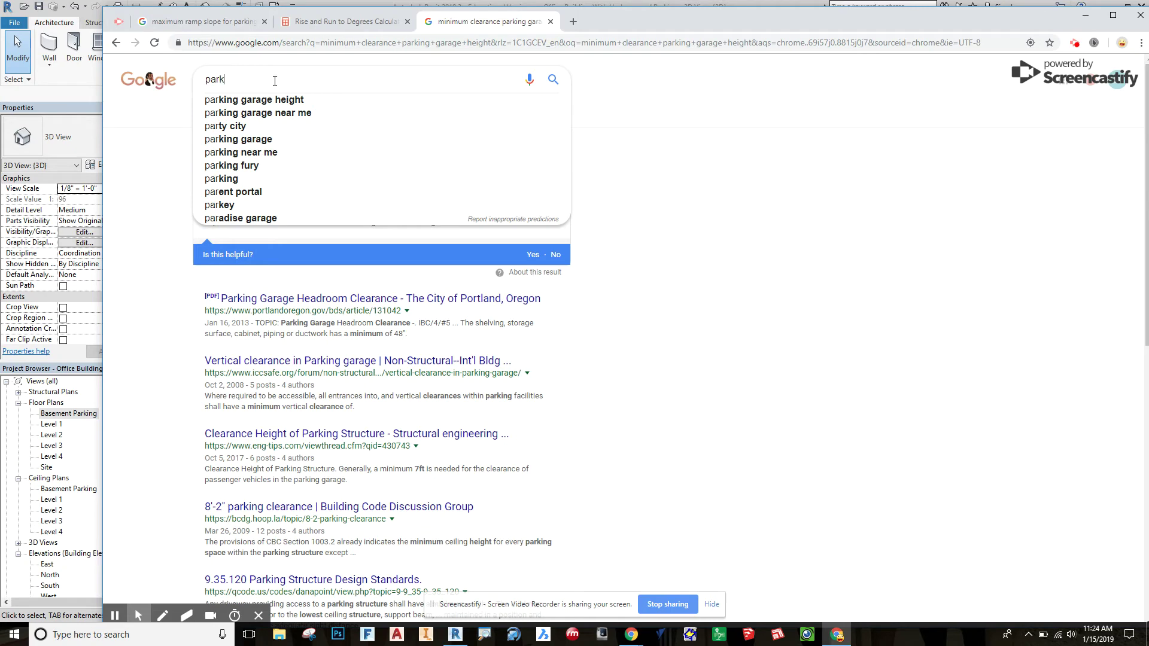
Step: Search 'parking garage headroom clearance minimum' and expand the height clearance answer (8'2" van, 7'0" regular)
type("ing gara")
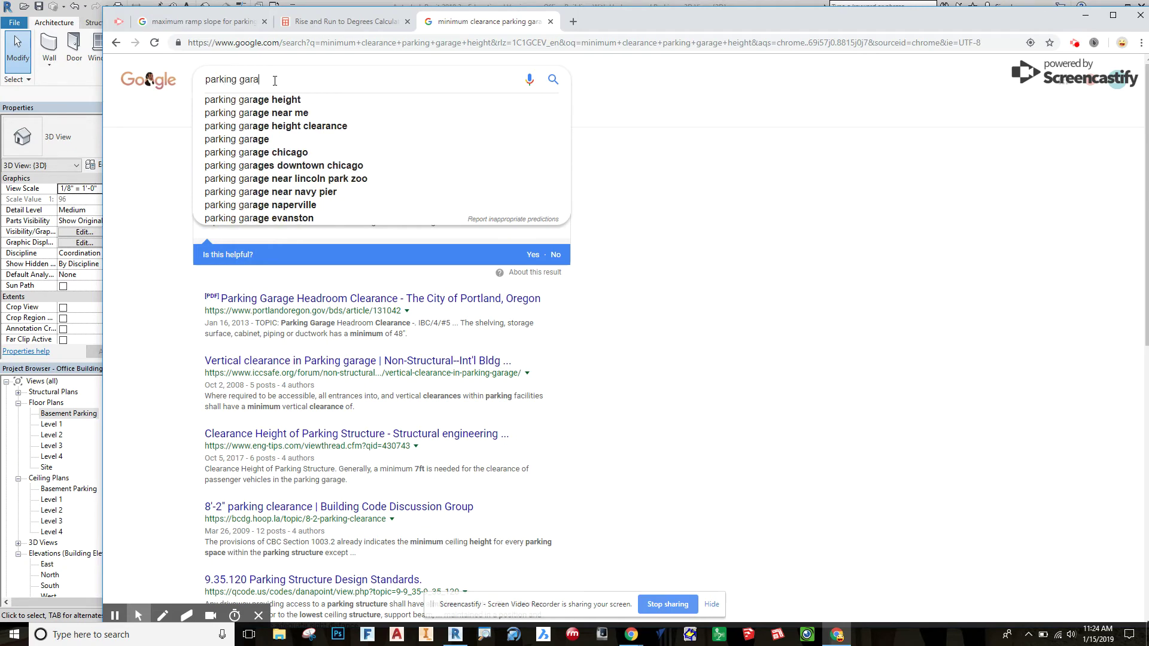
type("ge head")
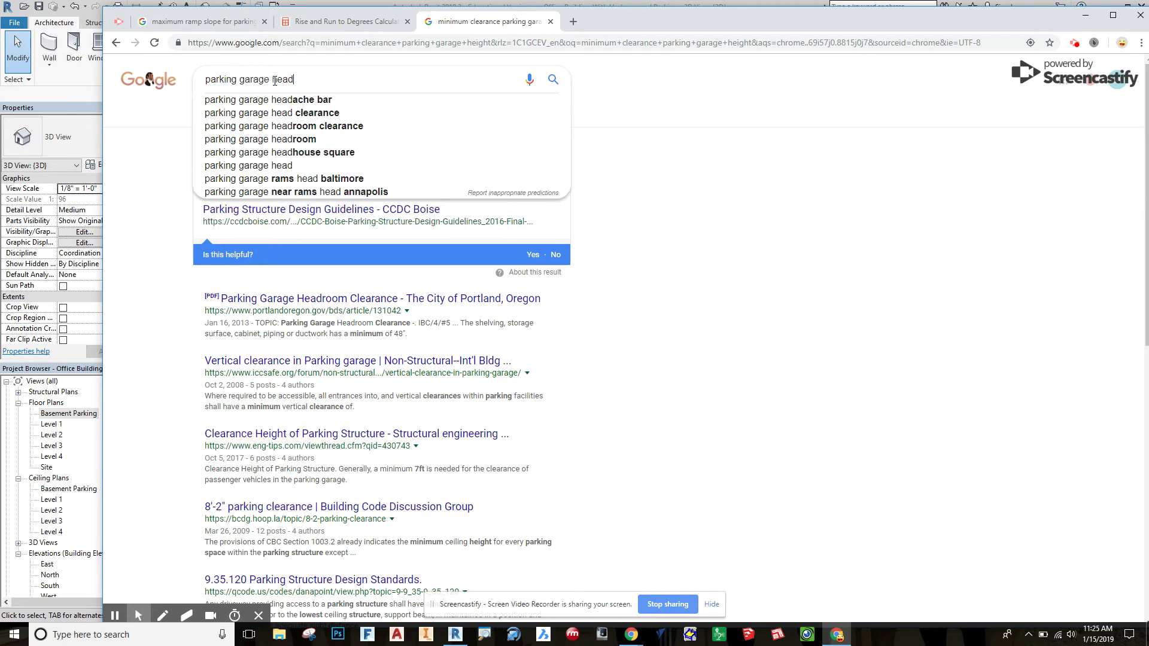
type("room clearance")
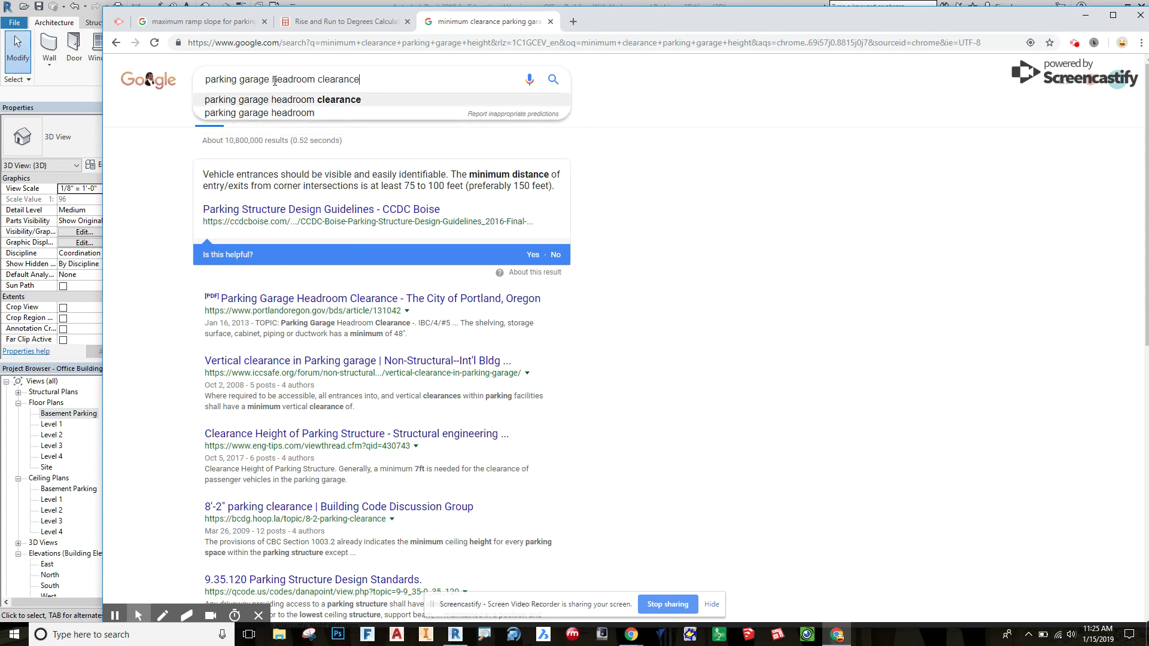
type(" minimum")
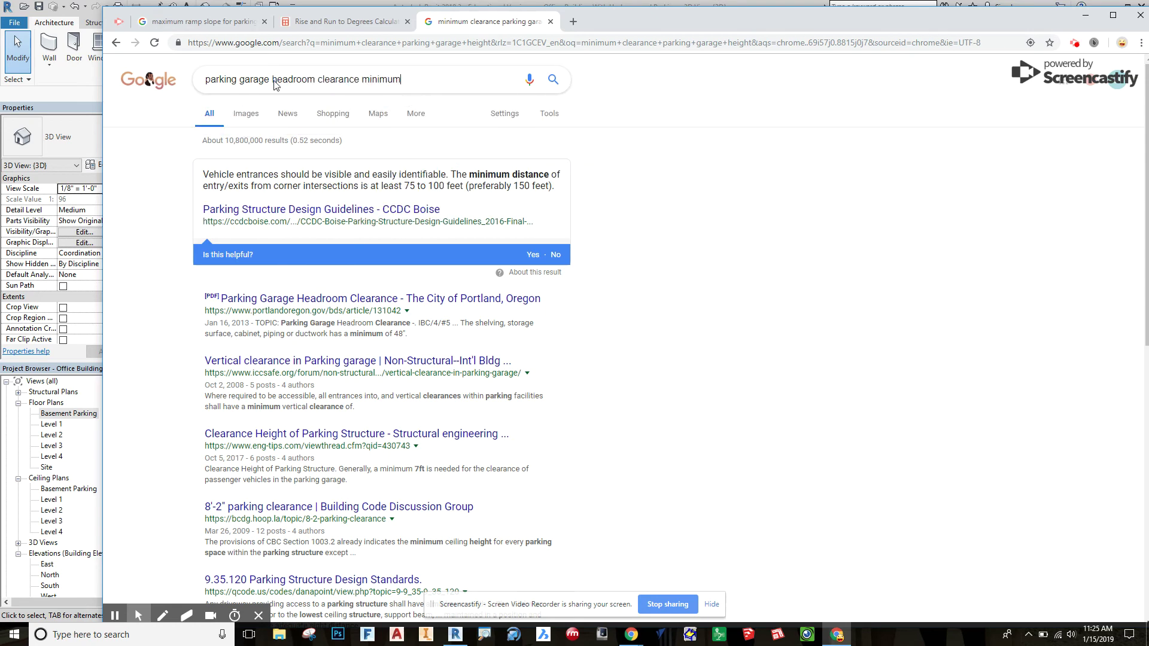
key("Return")
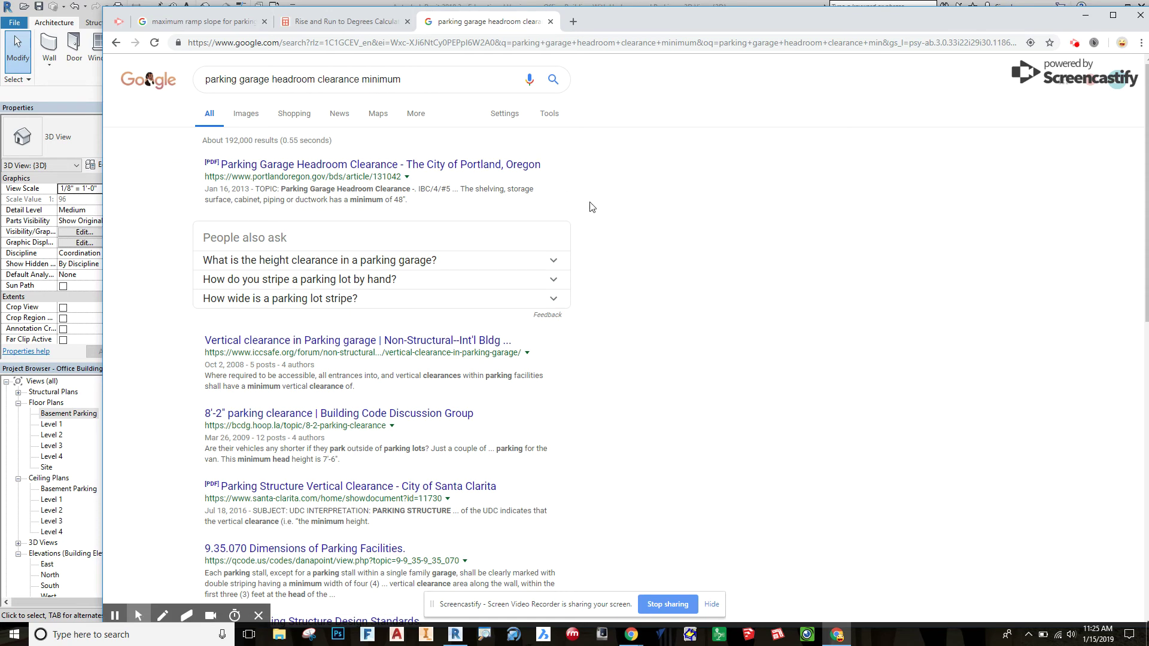
left_click(556, 262)
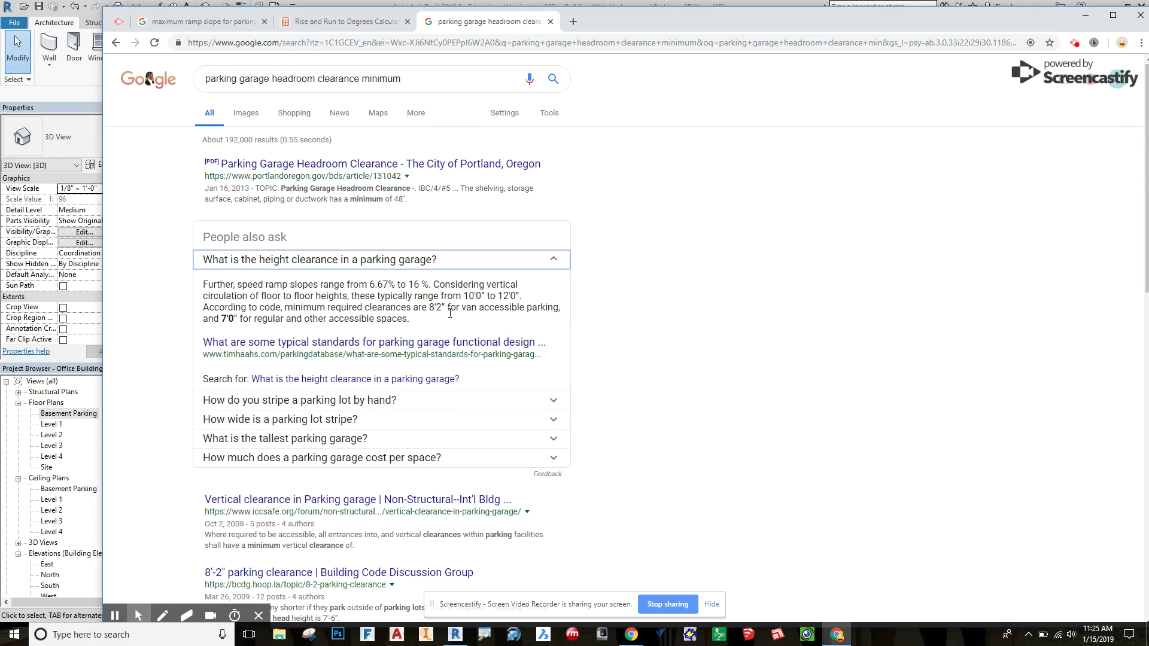
scroll(501, 308, "down", 1)
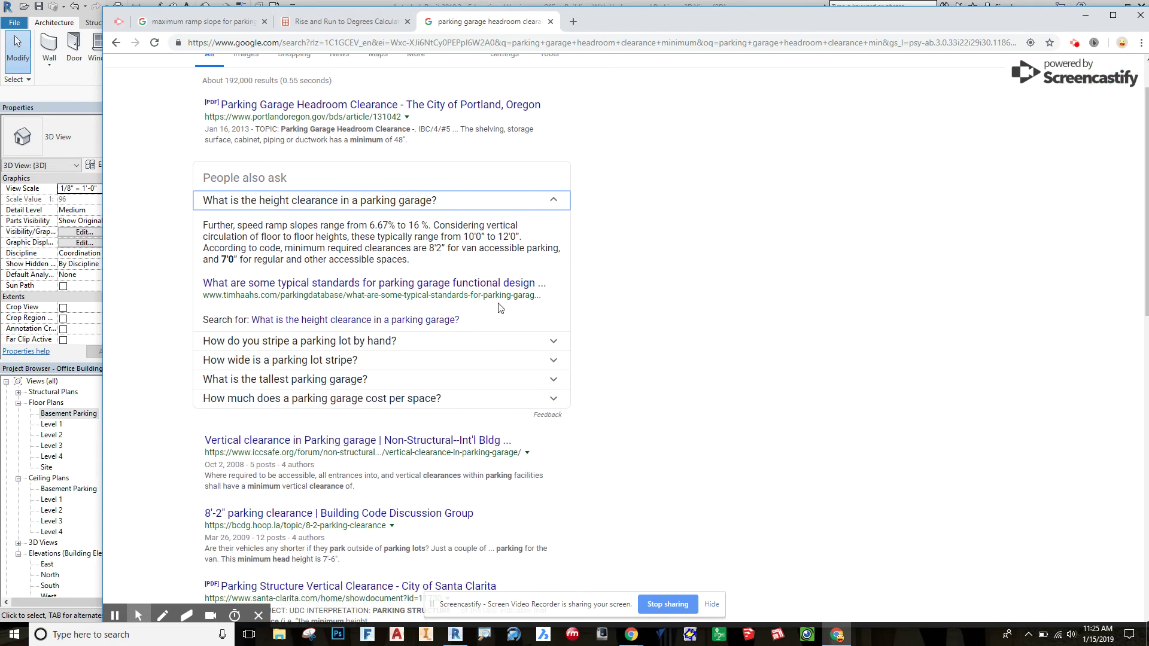
Step: Return to Revit, orbit to the back, and temporarily reveal hidden elements to check the building group
left_click(1086, 15)
middle_click_drag(887, 509, 672, 386, "shift")
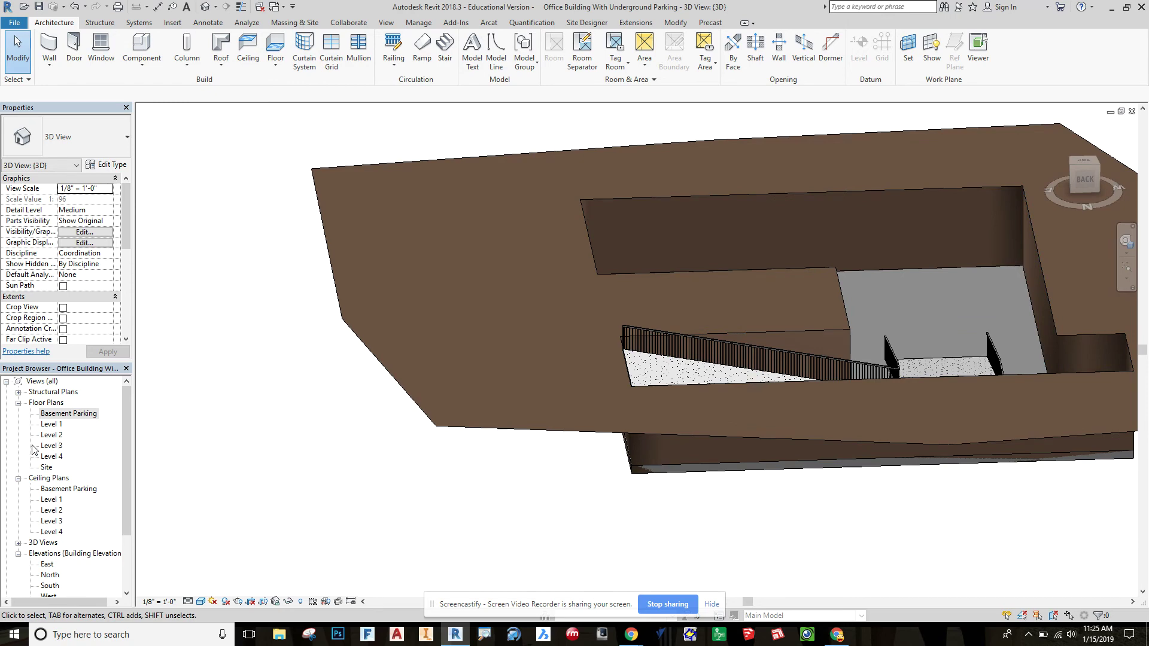
left_click(301, 602)
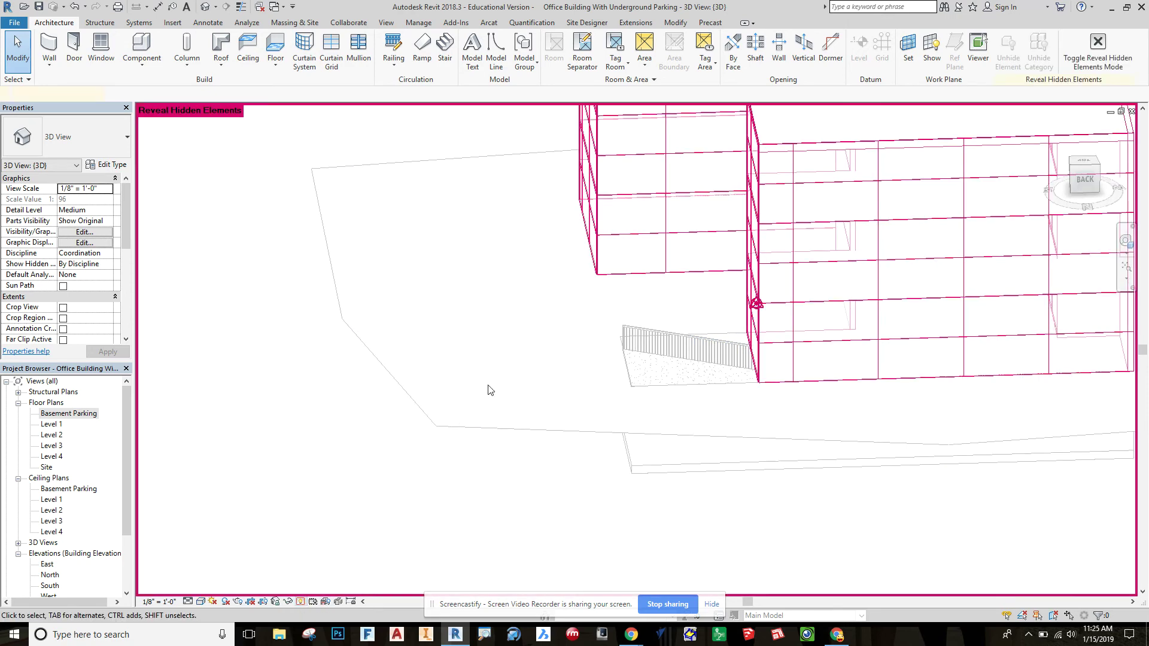
left_click(767, 341)
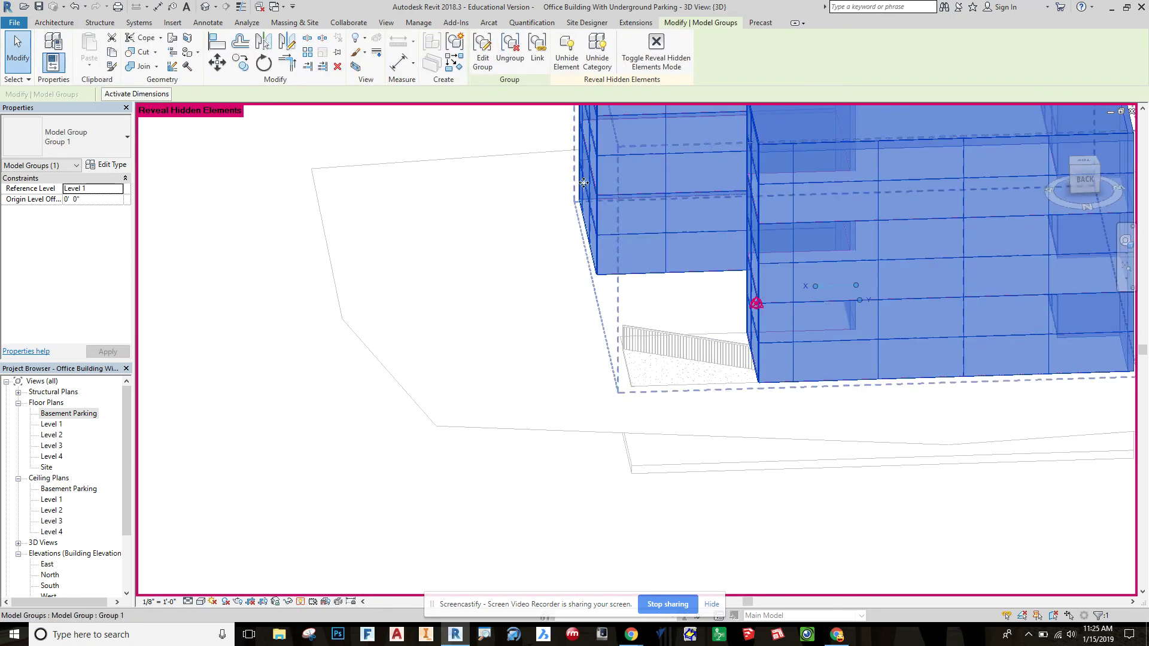
left_click(646, 51)
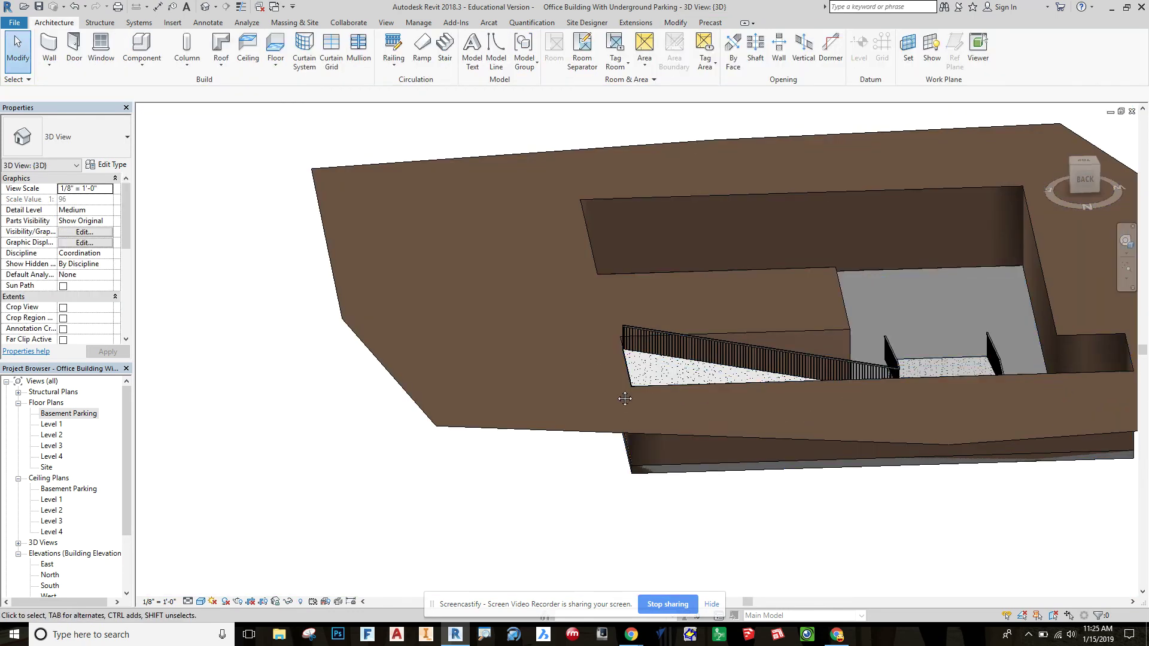
middle_click_drag(625, 398, 717, 355, "shift")
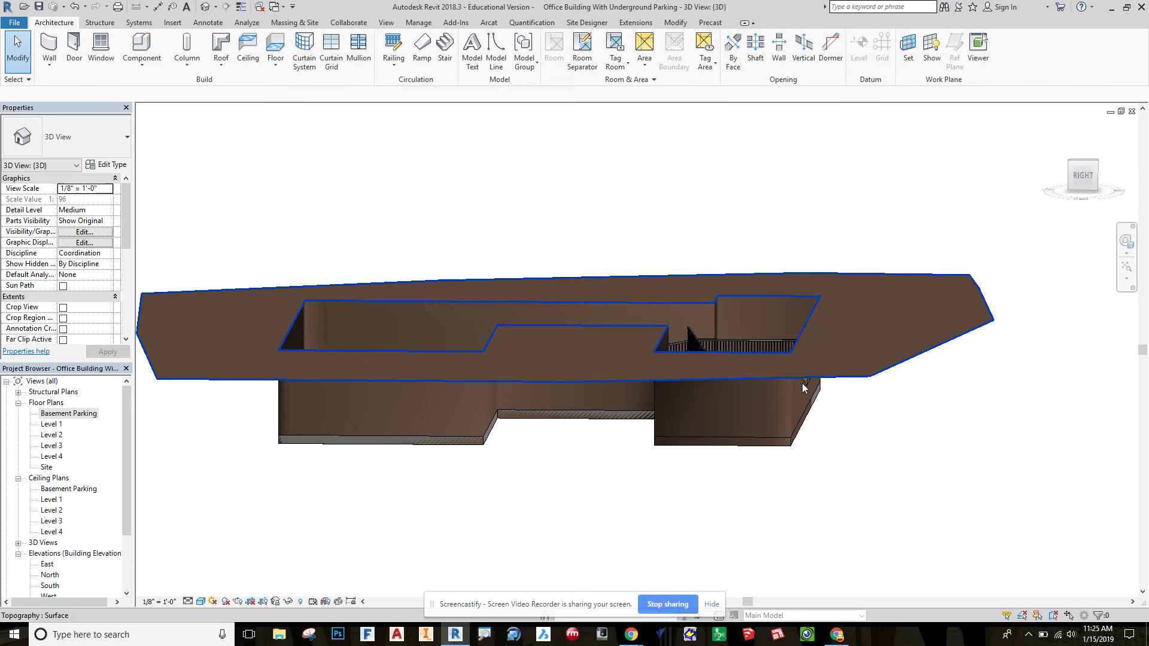
middle_click_drag(777, 368, 715, 362, "shift")
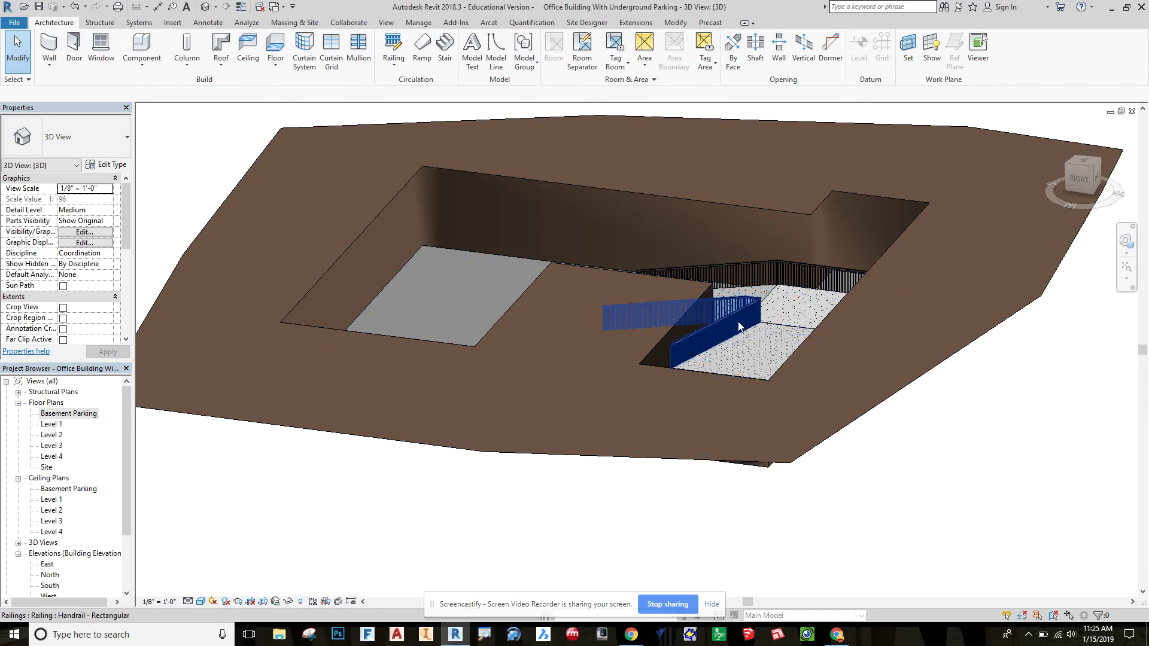
middle_click_drag(852, 398, 592, 341, "shift")
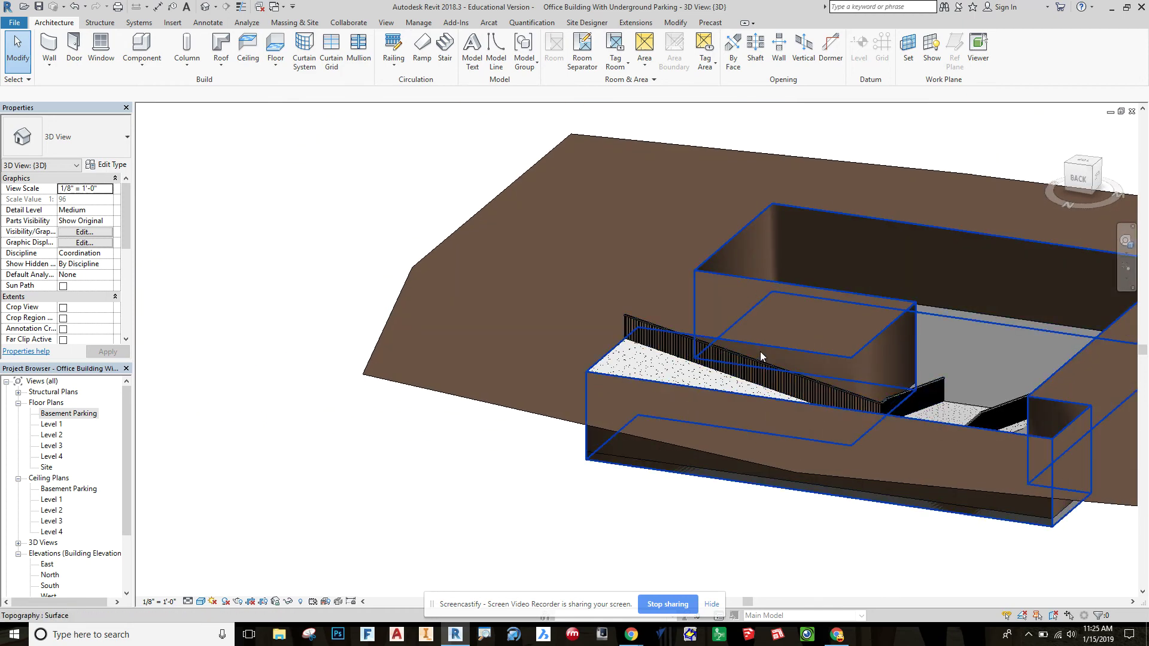
middle_click_drag(785, 356, 812, 429, "shift")
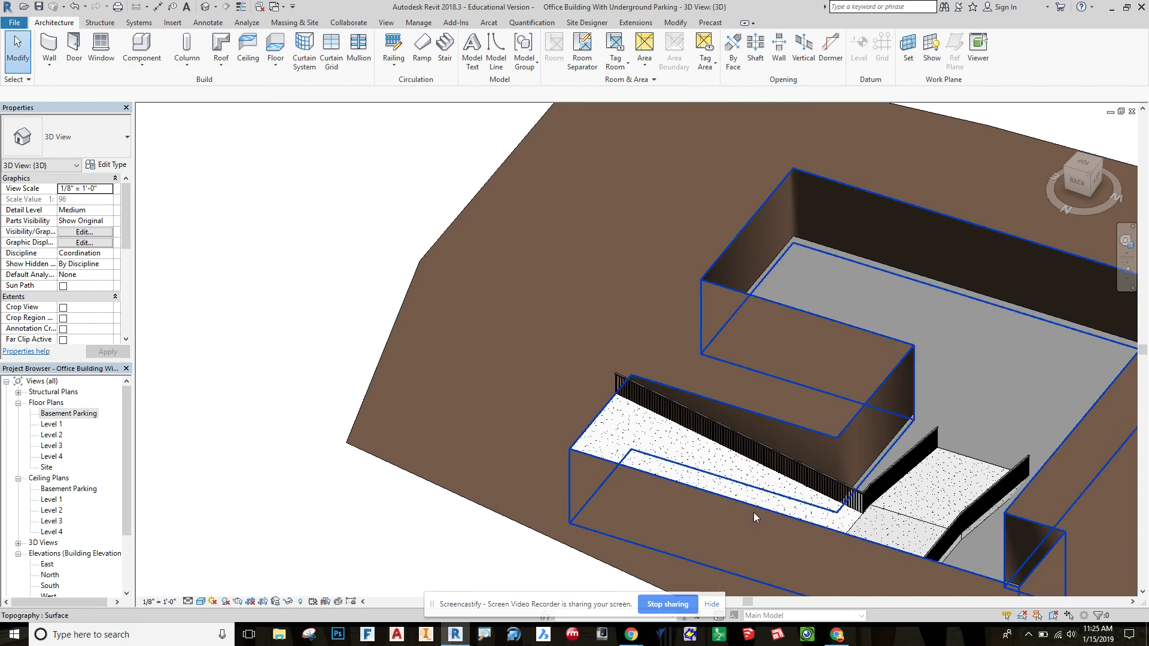
middle_click_drag(778, 506, 575, 519, "shift")
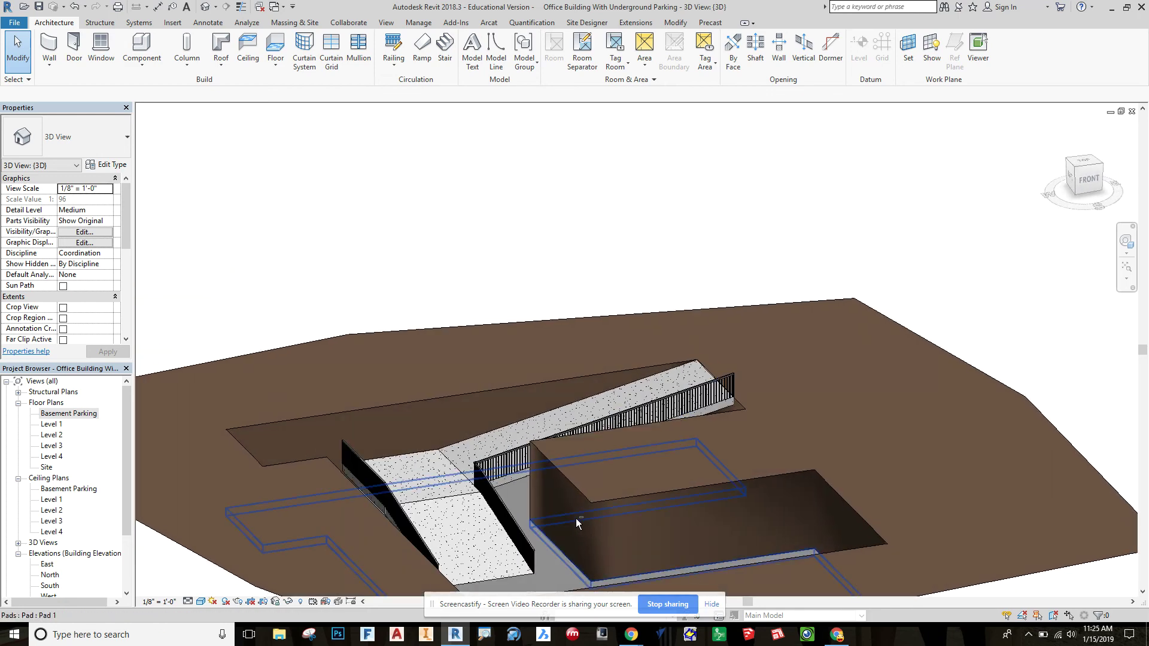